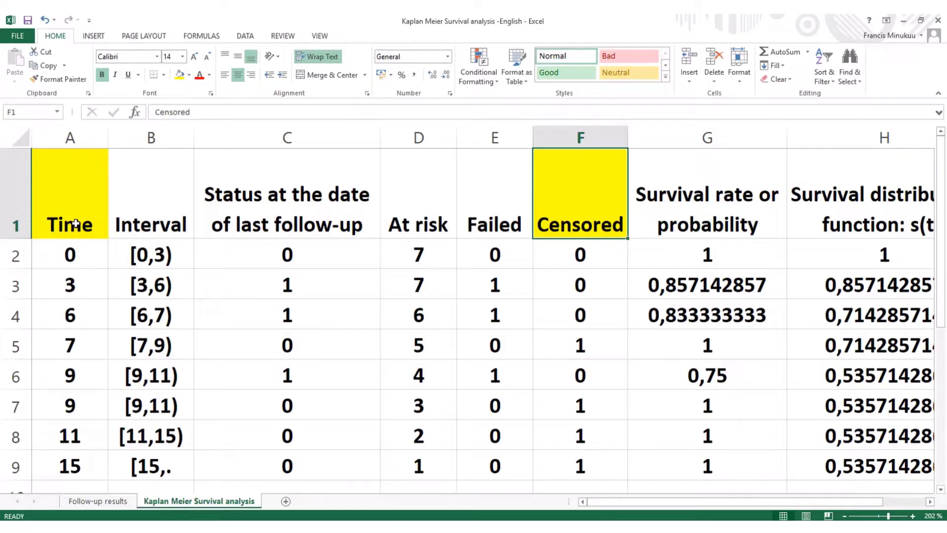
# Review the Kaplan Meier table's time value in A3 and Censored header, scrolling horizontally
pyautogui.click(78, 286)
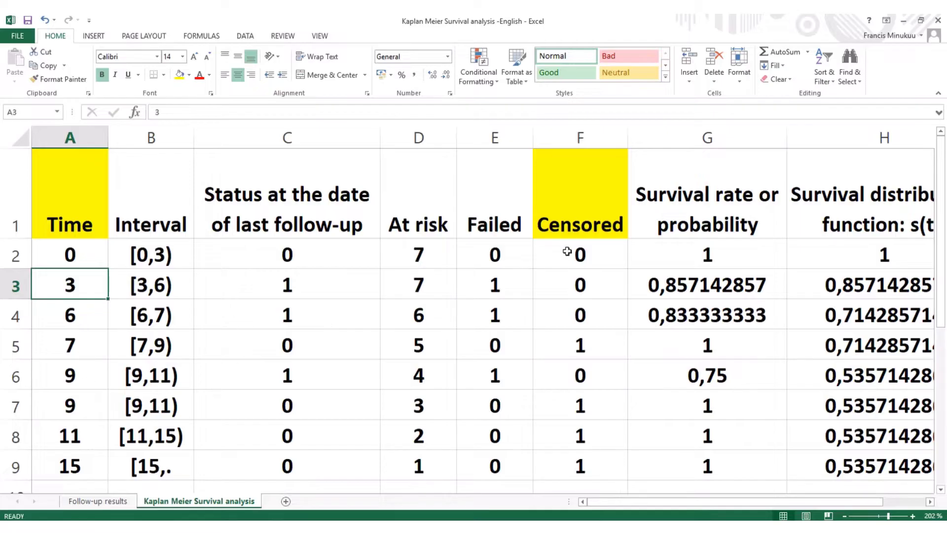
pyautogui.click(605, 224)
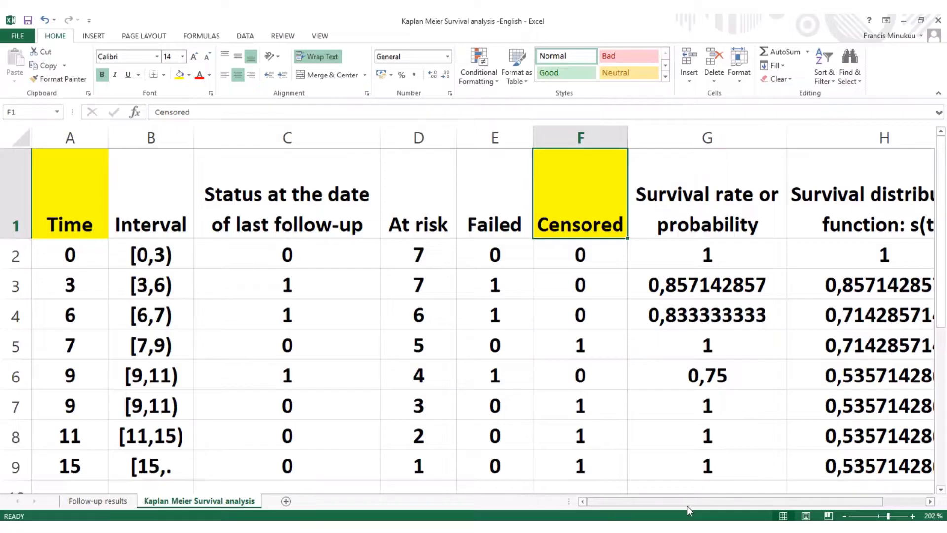
pyautogui.moveTo(685, 505); pyautogui.dragTo(773, 499)
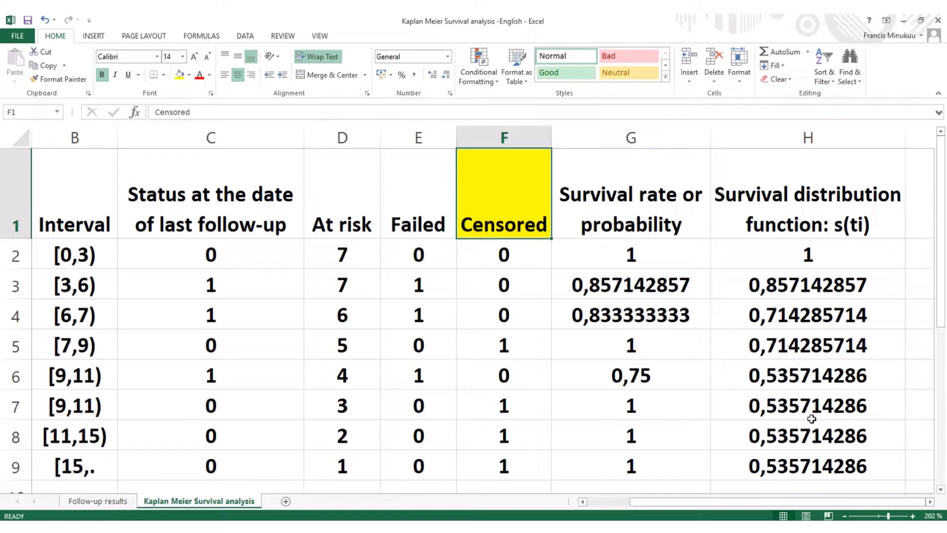
pyautogui.moveTo(778, 502); pyautogui.dragTo(680, 495)
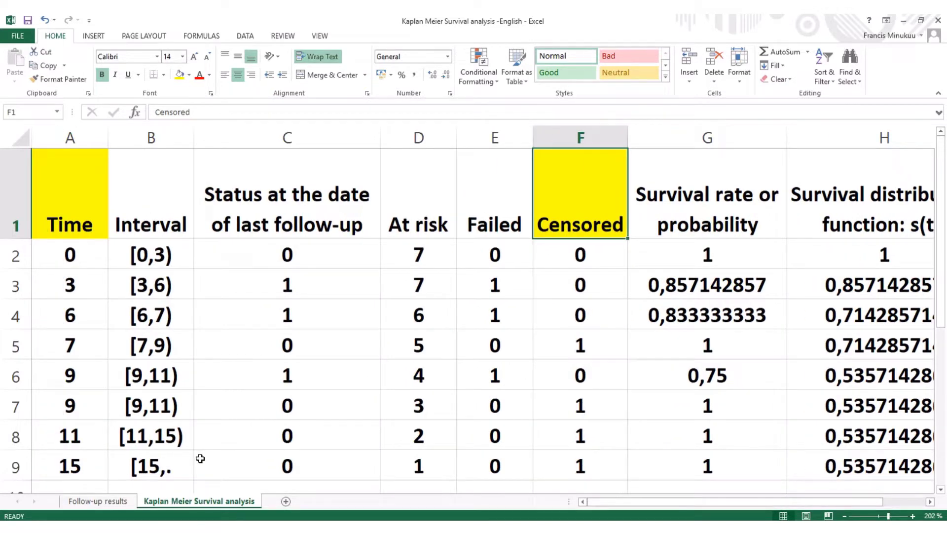
# Glance at the Follow-up results sheet, then return to the Kaplan Meier Survival analysis sheet
pyautogui.click(104, 502)
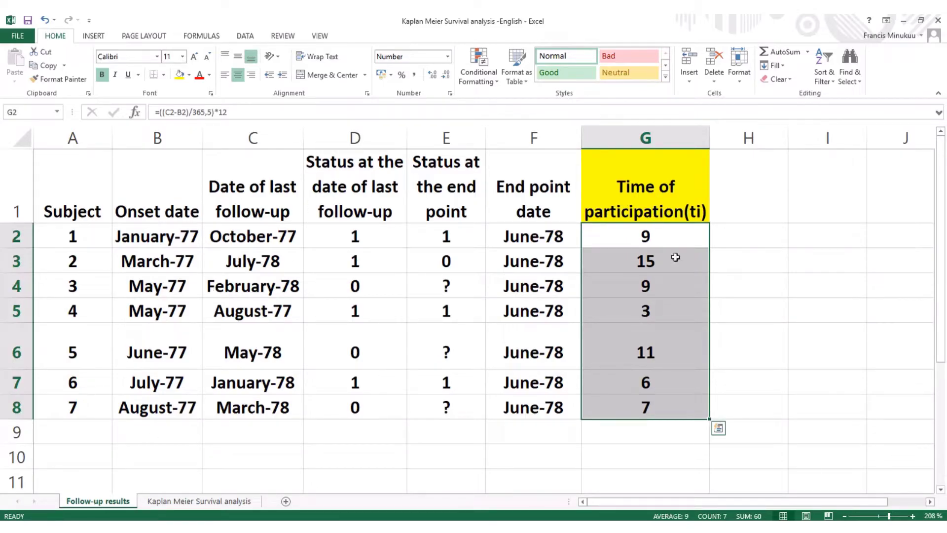
pyautogui.click(230, 500)
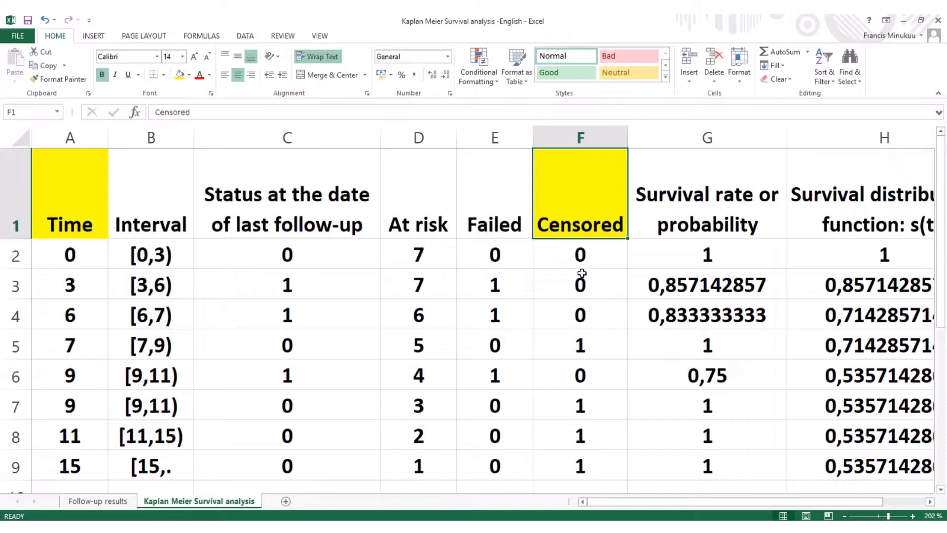
pyautogui.click(582, 348)
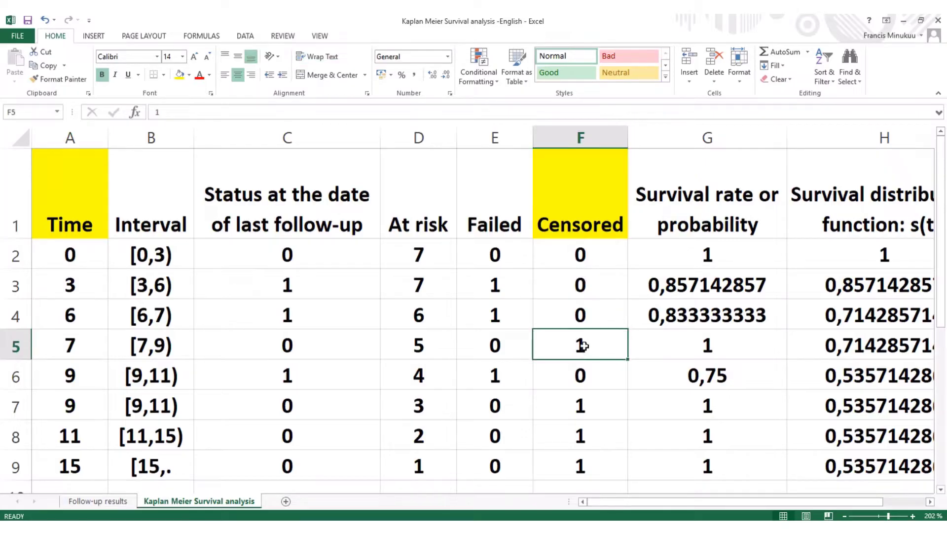
pyautogui.click(598, 315)
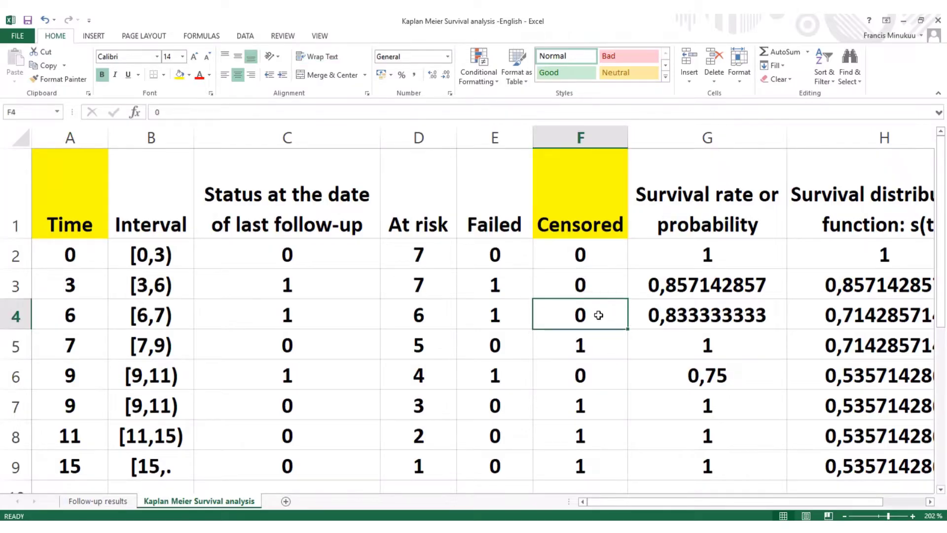
pyautogui.click(588, 352)
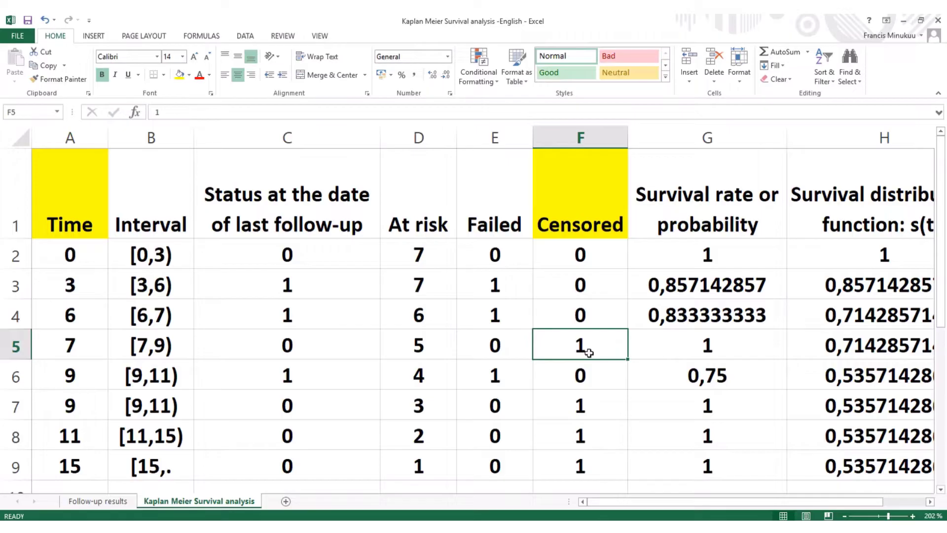
pyautogui.click(597, 400)
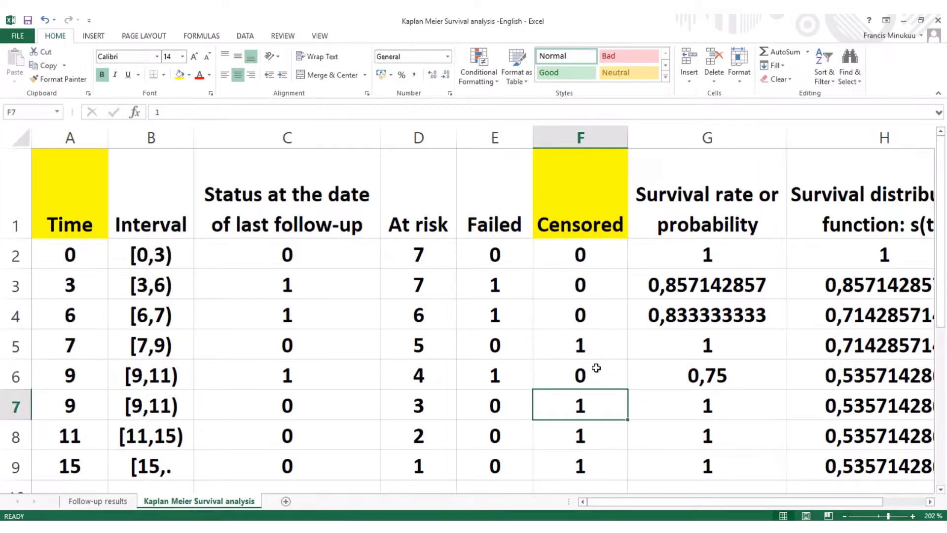
pyautogui.click(596, 375)
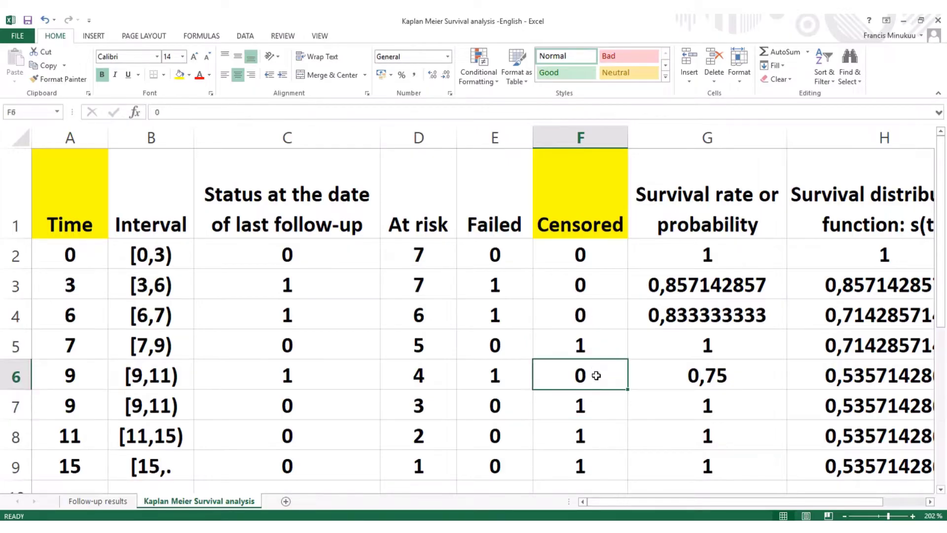
pyautogui.click(586, 346)
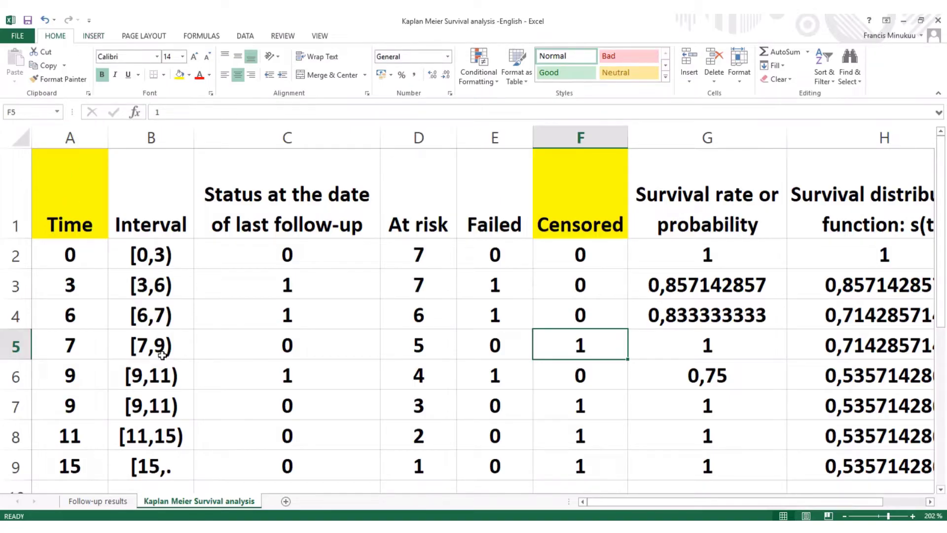
pyautogui.click(15, 38)
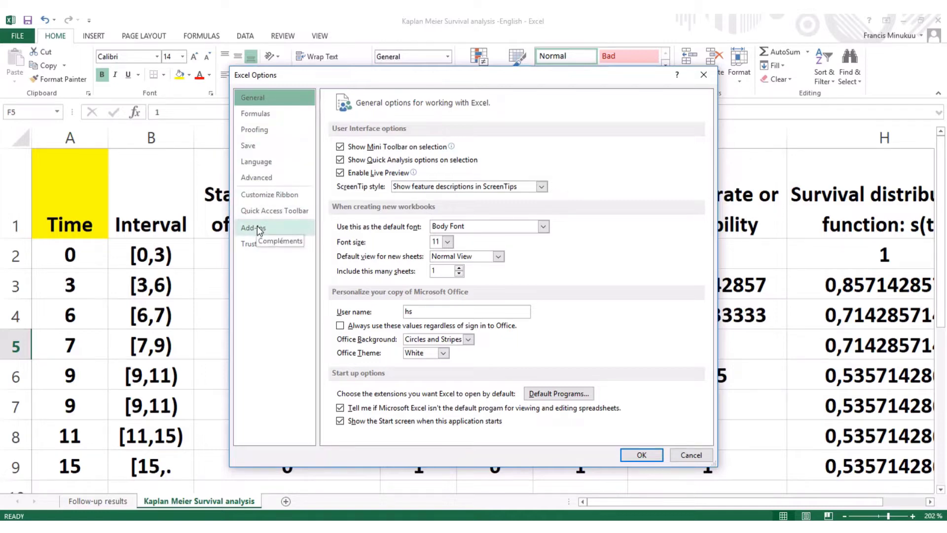
pyautogui.click(259, 230)
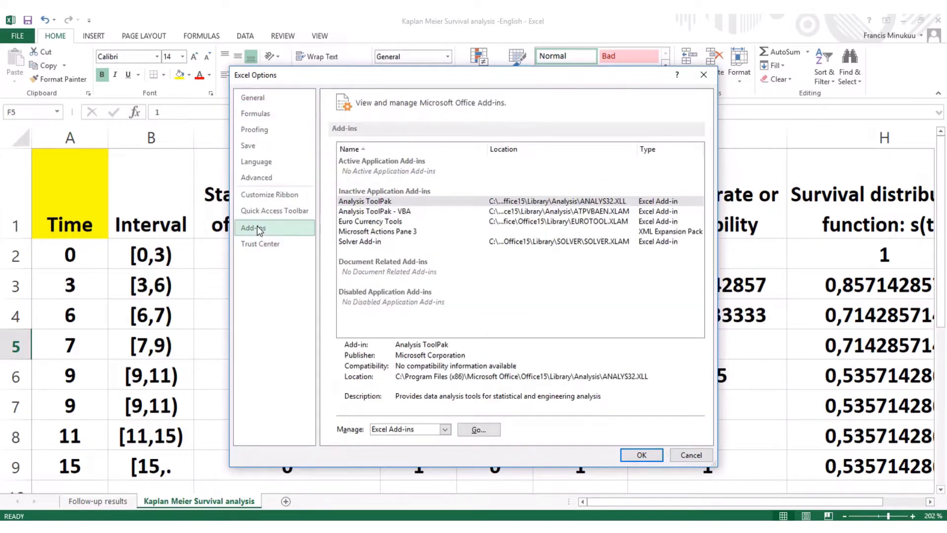
pyautogui.click(479, 430)
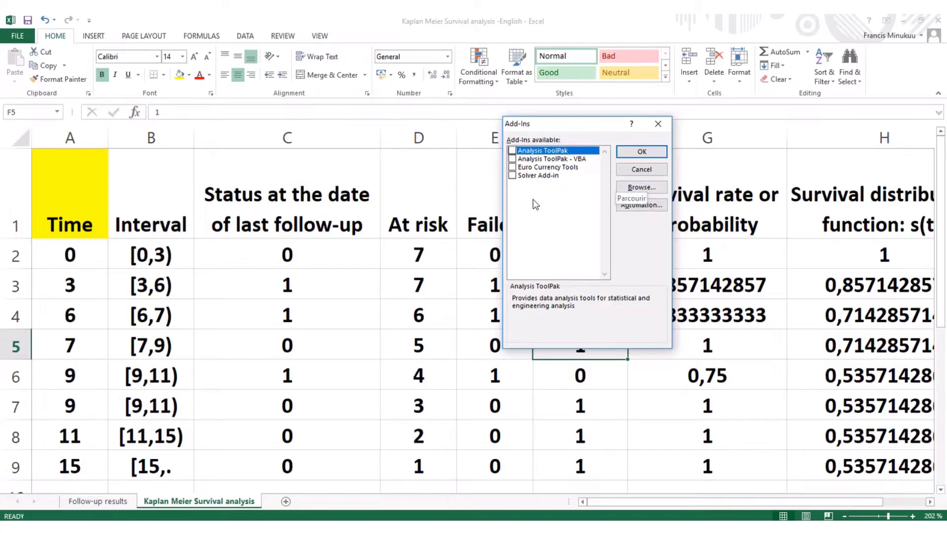
pyautogui.click(657, 126)
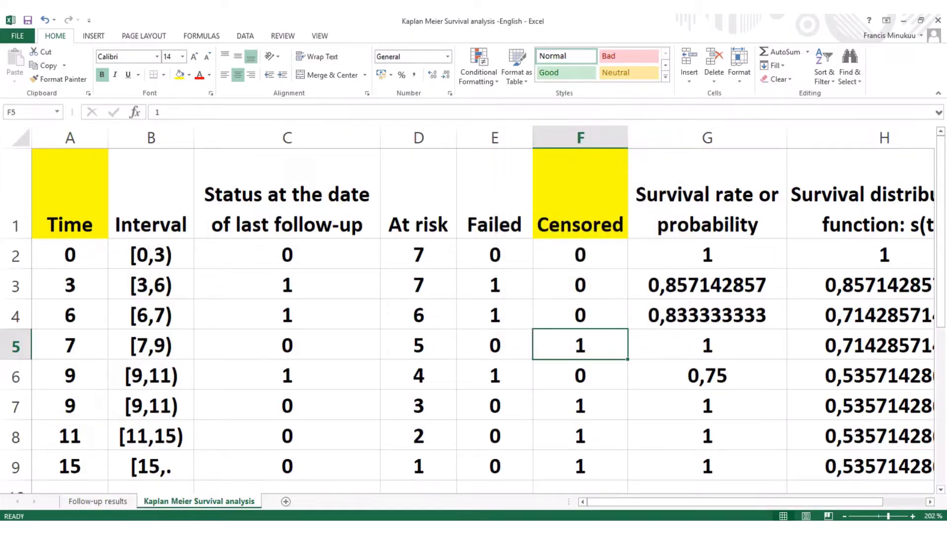
# Copy the ExcelSurvival repository address from the Word document and search Windows for 'fir'
pyautogui.moveTo(478, 527)
pyautogui.moveTo(496, 484)
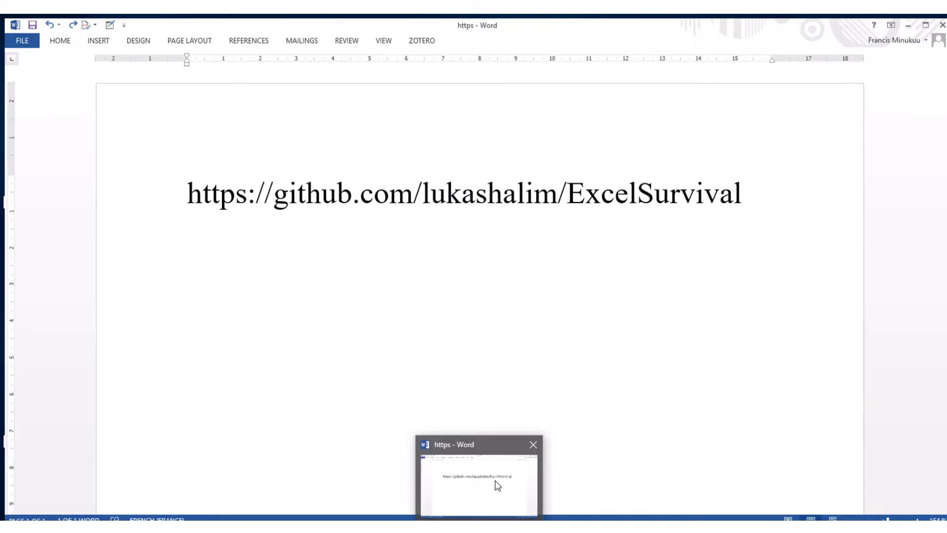
pyautogui.click(497, 485)
pyautogui.hotkey('ctrl', 'a')
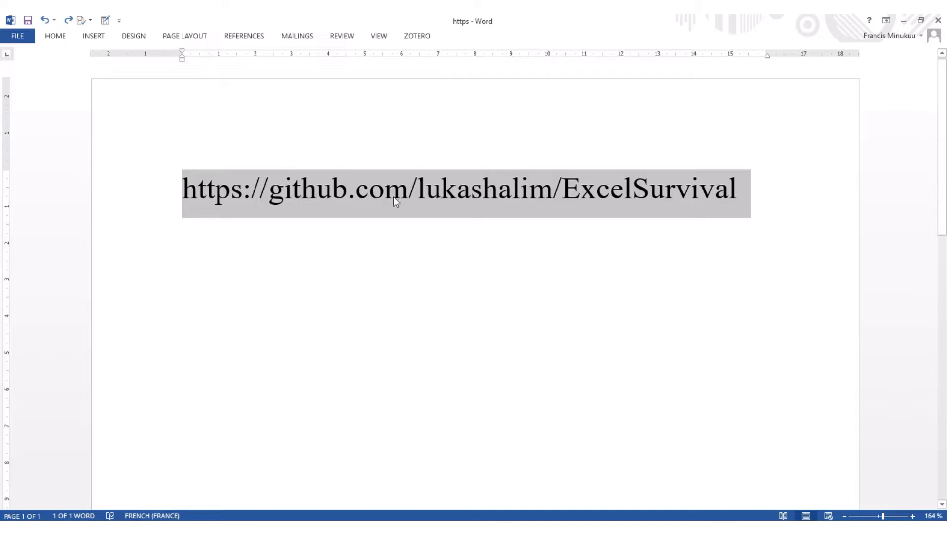
pyautogui.rightClick(356, 197)
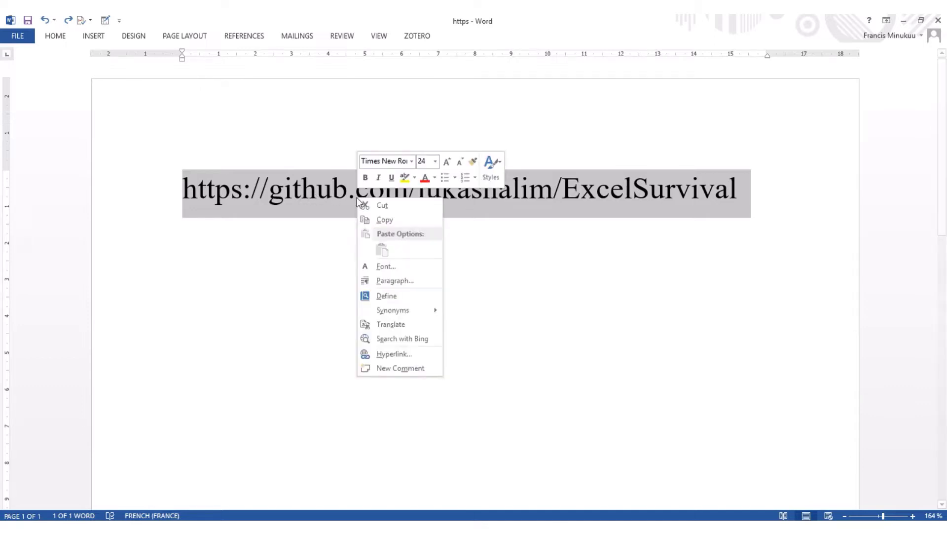
pyautogui.click(375, 220)
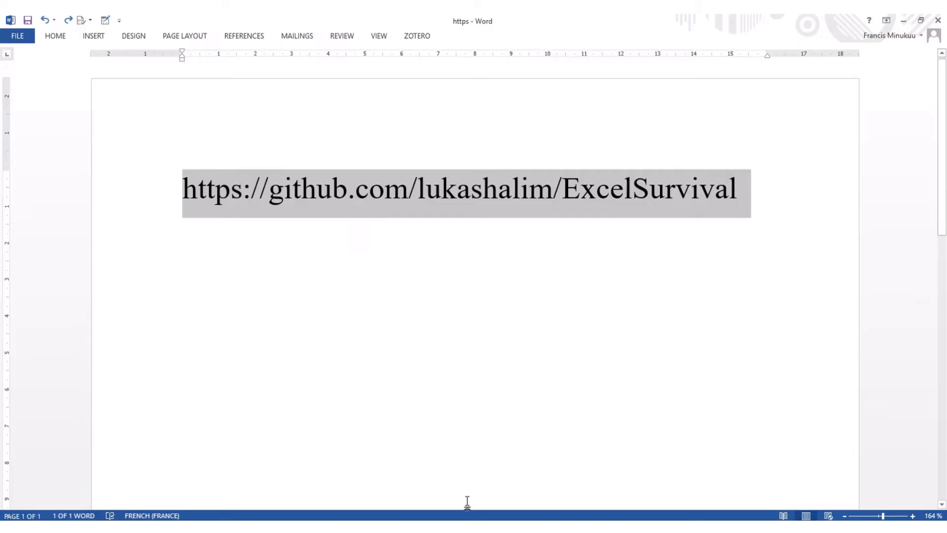
pyautogui.press('super')
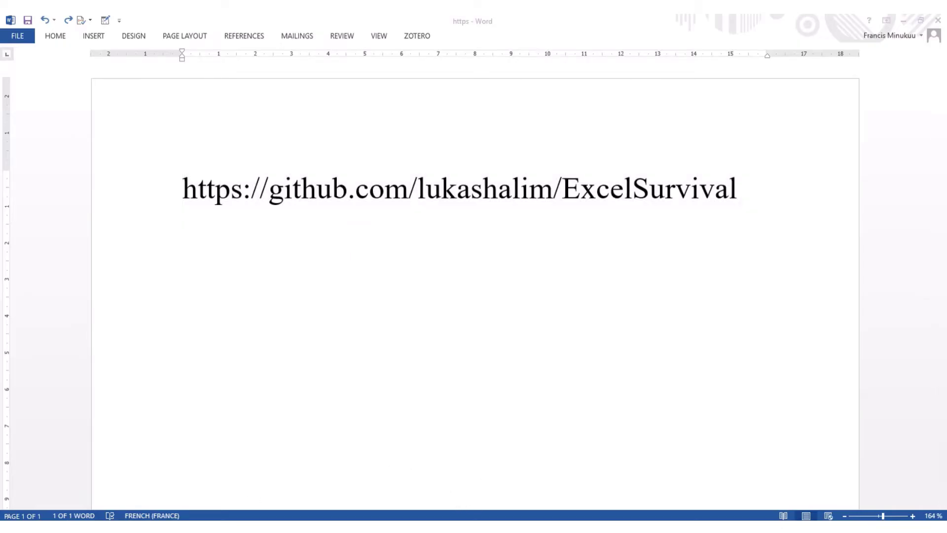
pyautogui.write('fir')
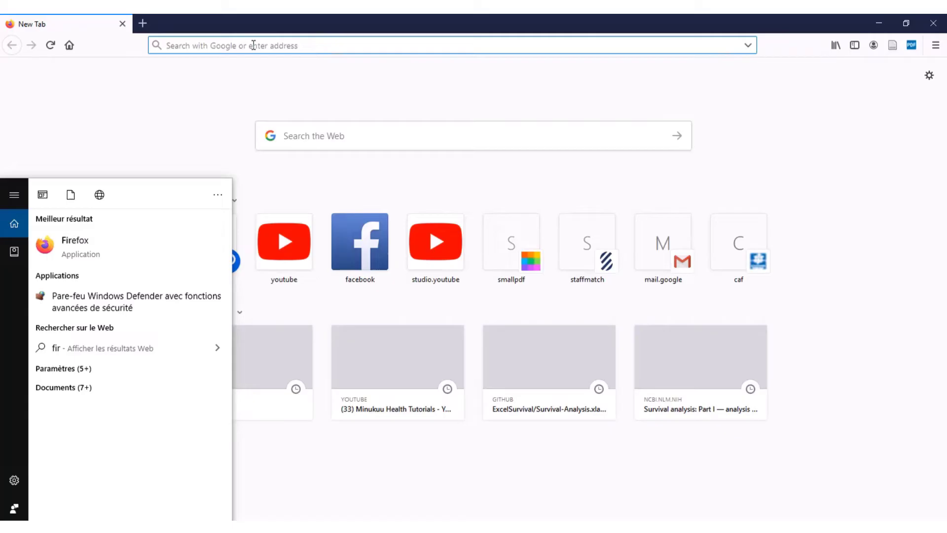
# Load the pasted ExcelSurvival GitHub address in Firefox and scroll down to its file list
pyautogui.click(254, 45)
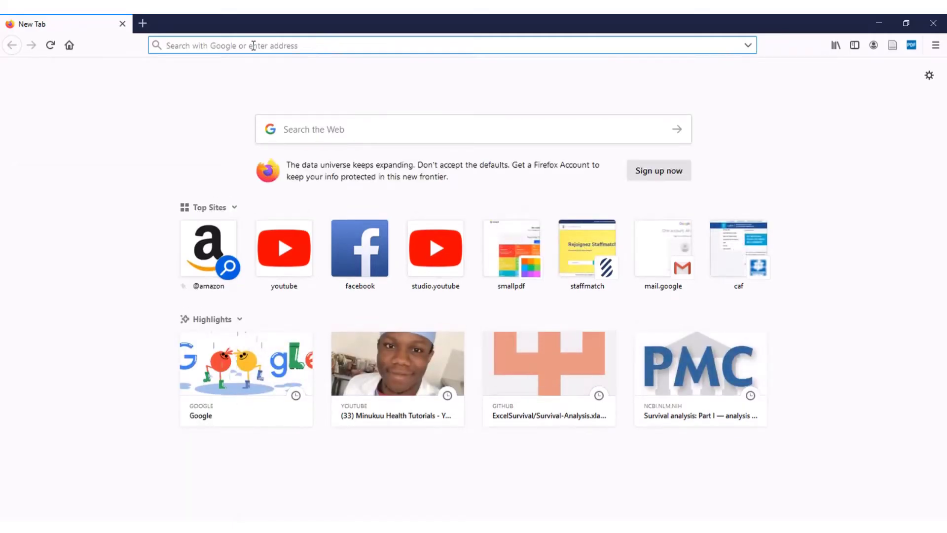
pyautogui.hotkey('ctrl', 'v')
pyautogui.press('Return')
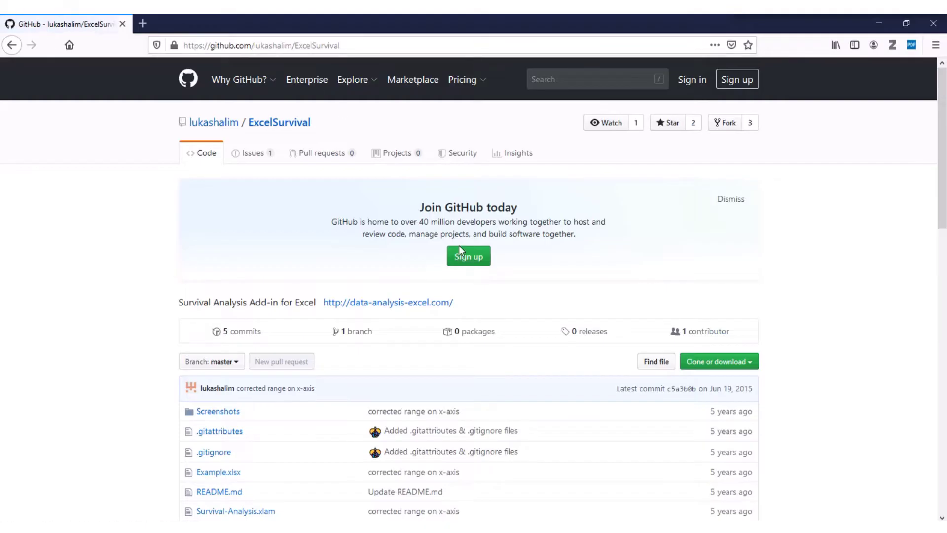
pyautogui.scroll(-2, 552, 357)
pyautogui.scroll(-1, 553, 358)
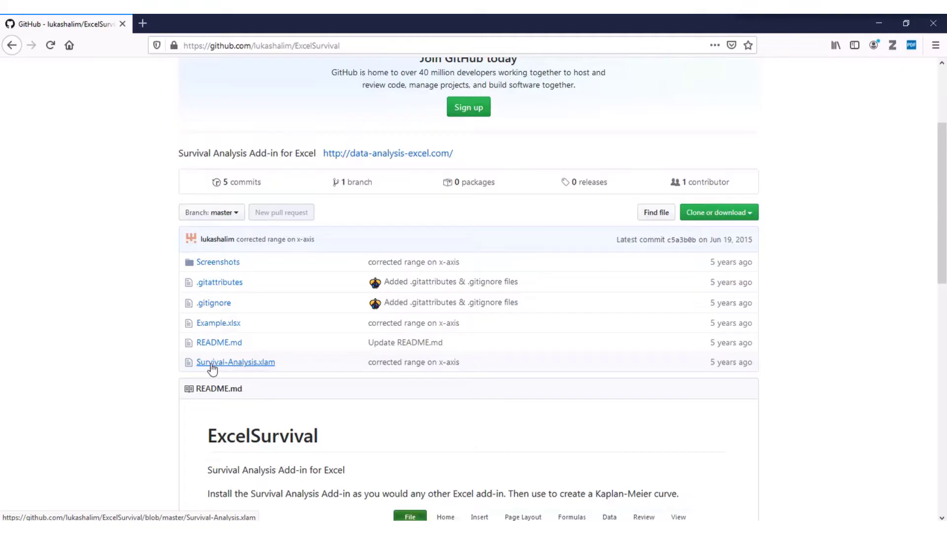
# Download and save Survival-Analysis.xlam from the repository, then check it in the downloads list
pyautogui.click(254, 362)
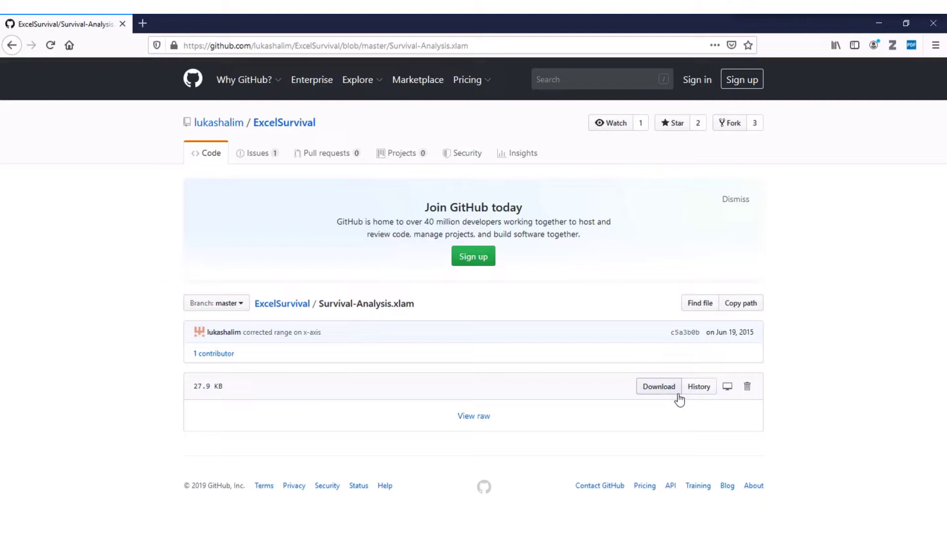
pyautogui.click(661, 388)
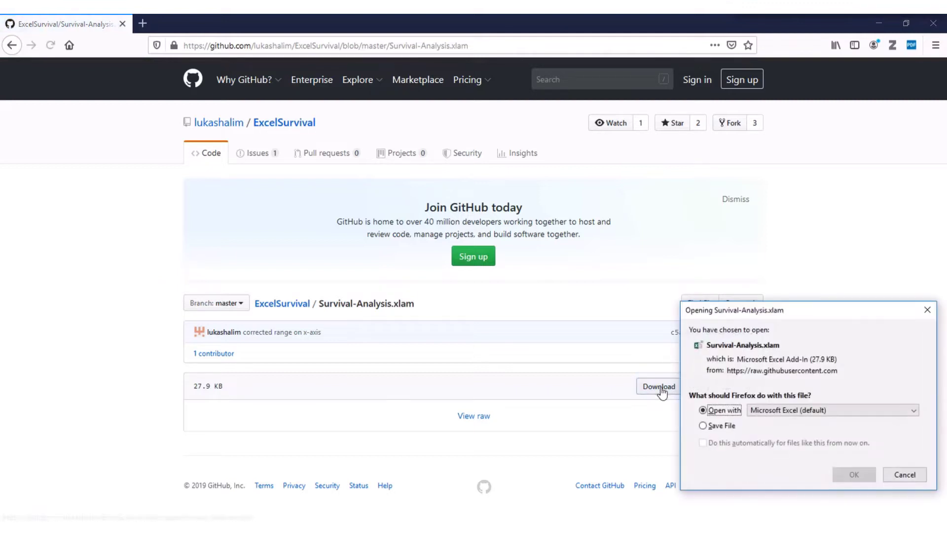
pyautogui.click(702, 425)
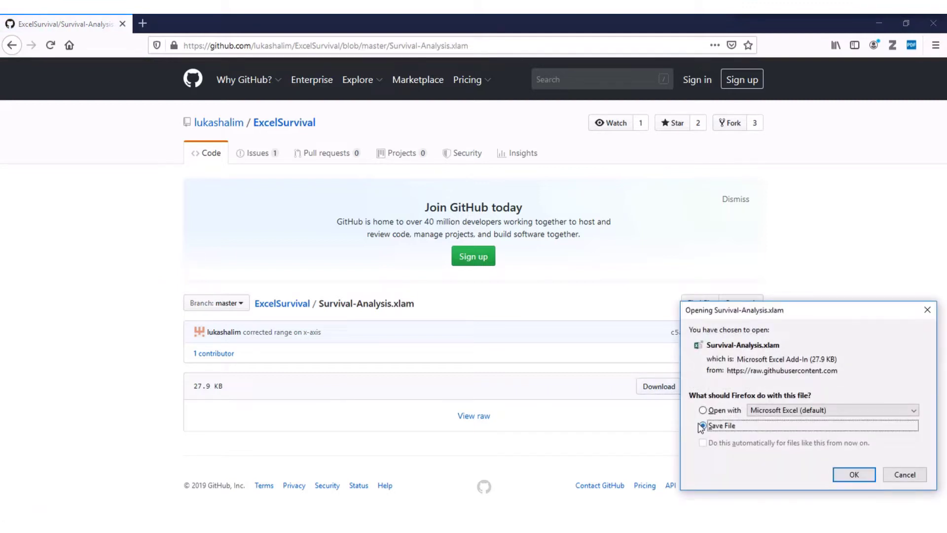
pyautogui.click(853, 475)
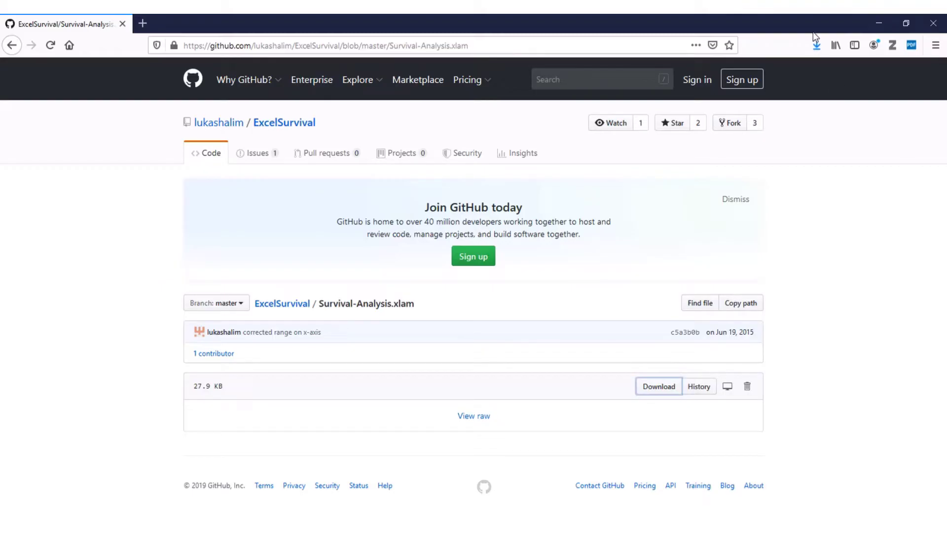
pyautogui.click(817, 46)
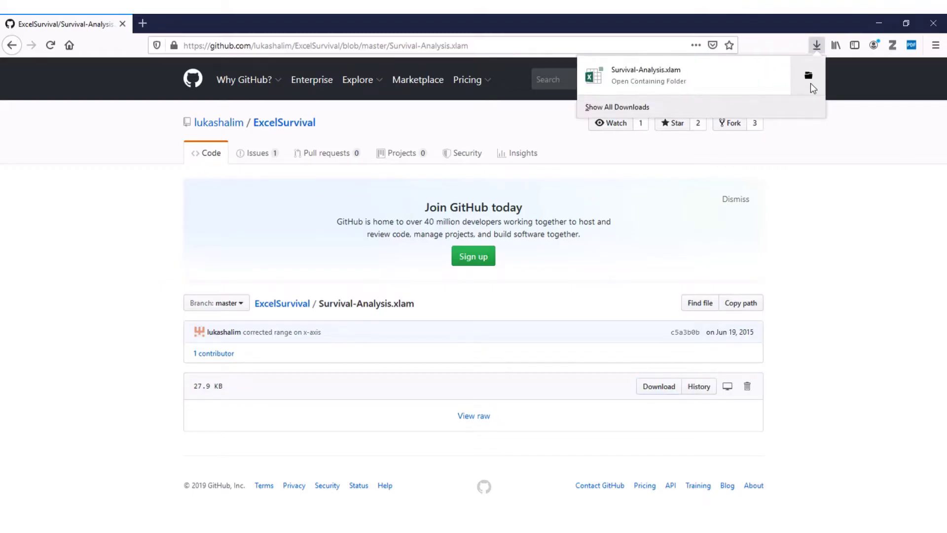
# Locate Survival-Analysis in the Téléchargements folder and double-click it to open it in Excel
pyautogui.click(810, 79)
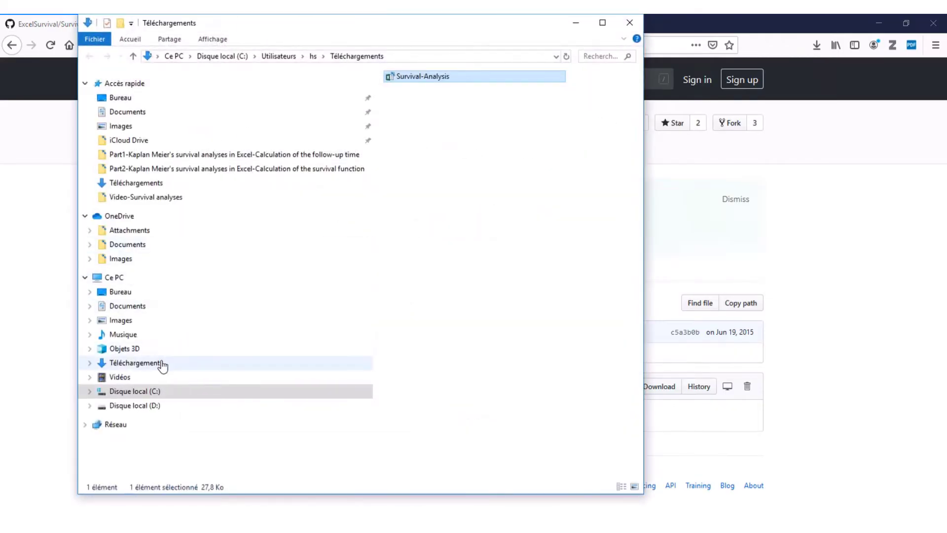
pyautogui.click(161, 364)
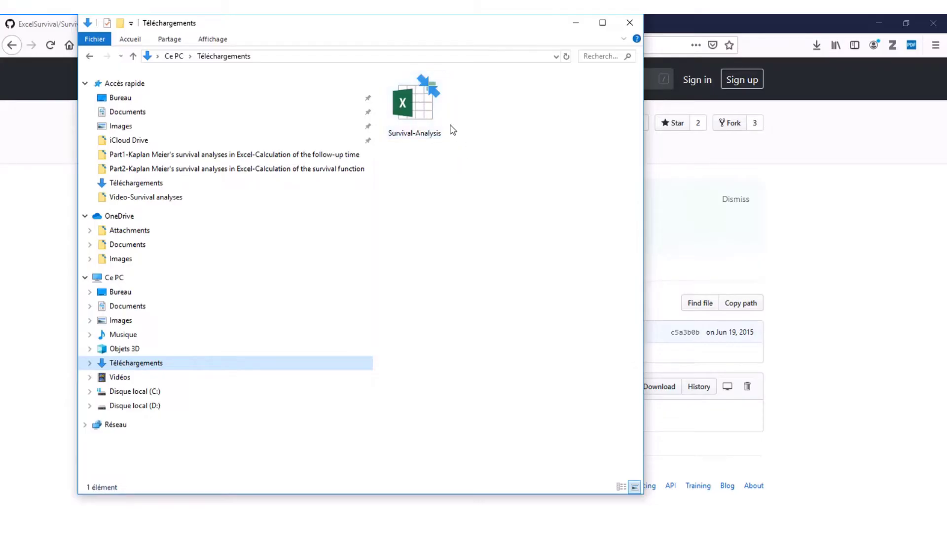
pyautogui.doubleClick(416, 111)
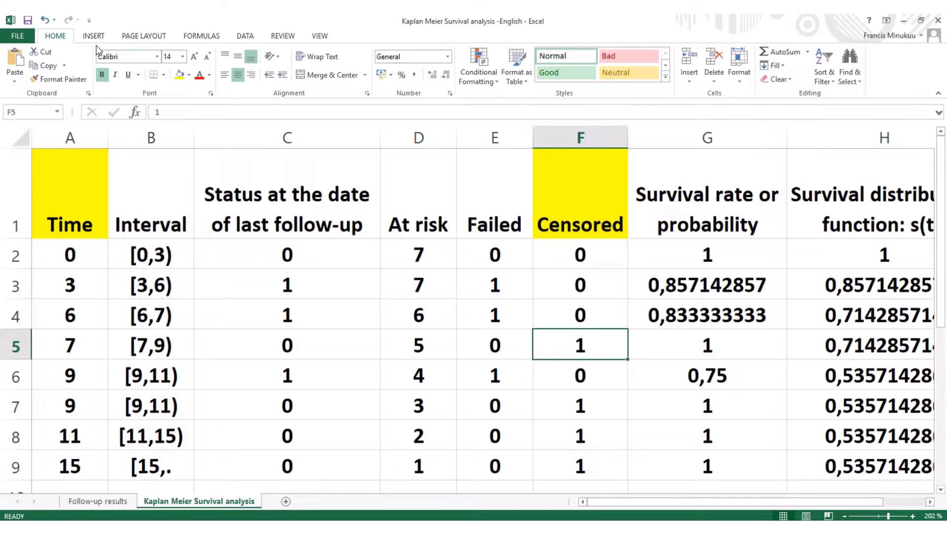
# Bring up Excel's Add-Ins manager via File > Options > Add-Ins > Go
pyautogui.click(18, 36)
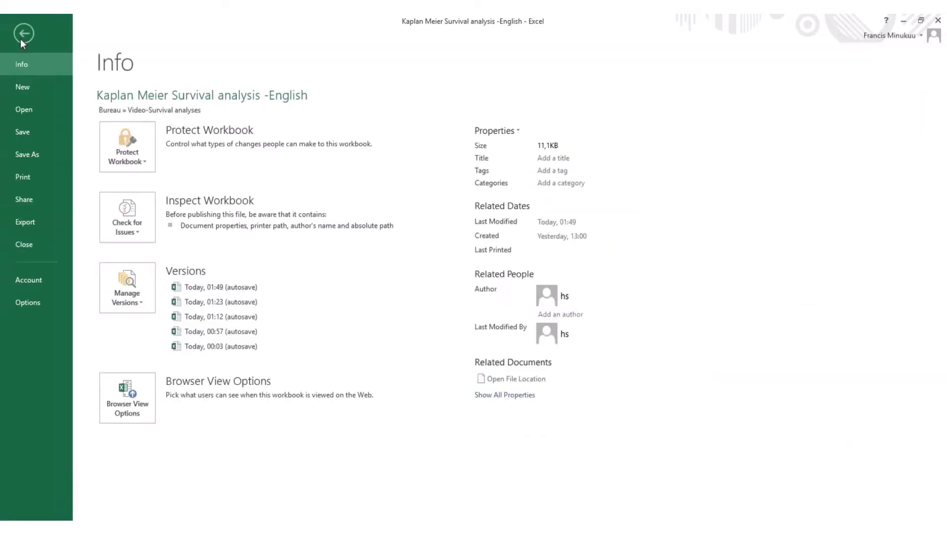
pyautogui.click(45, 302)
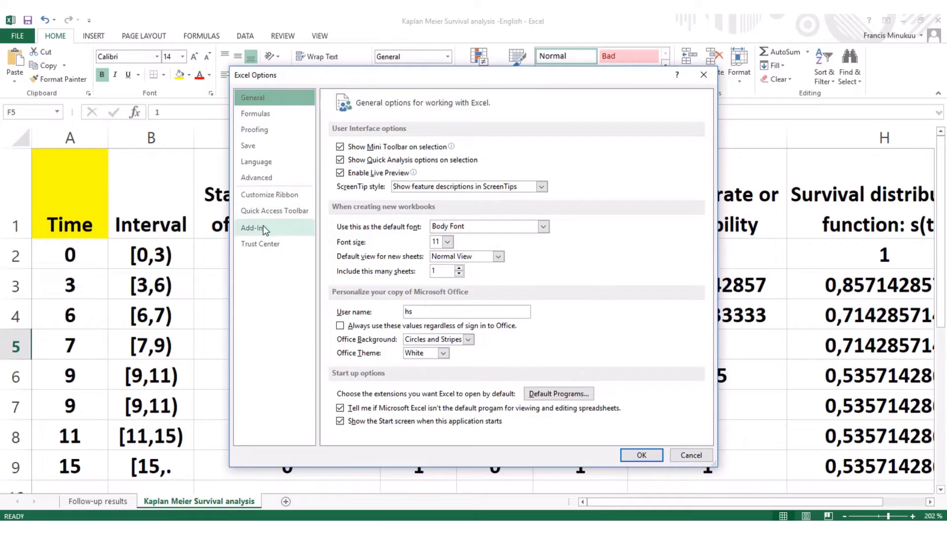
pyautogui.click(262, 227)
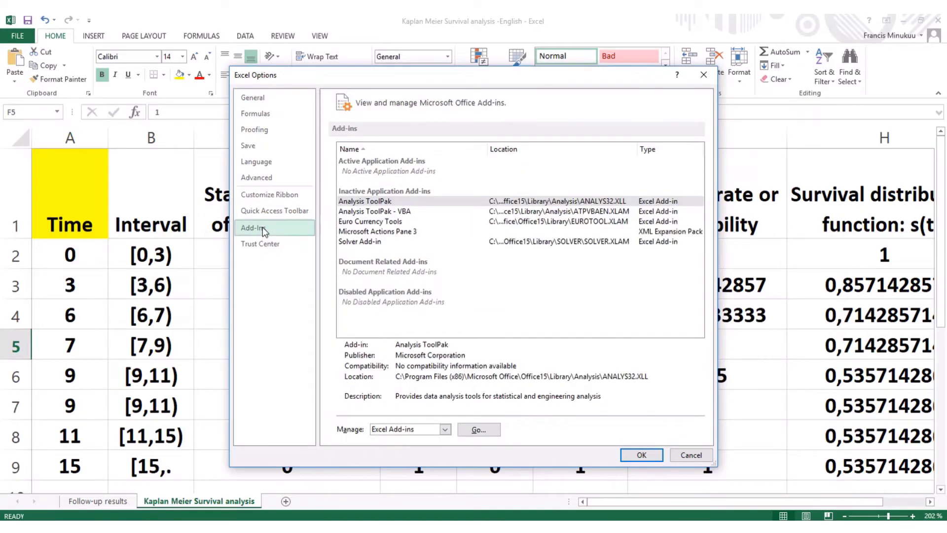
pyautogui.click(478, 432)
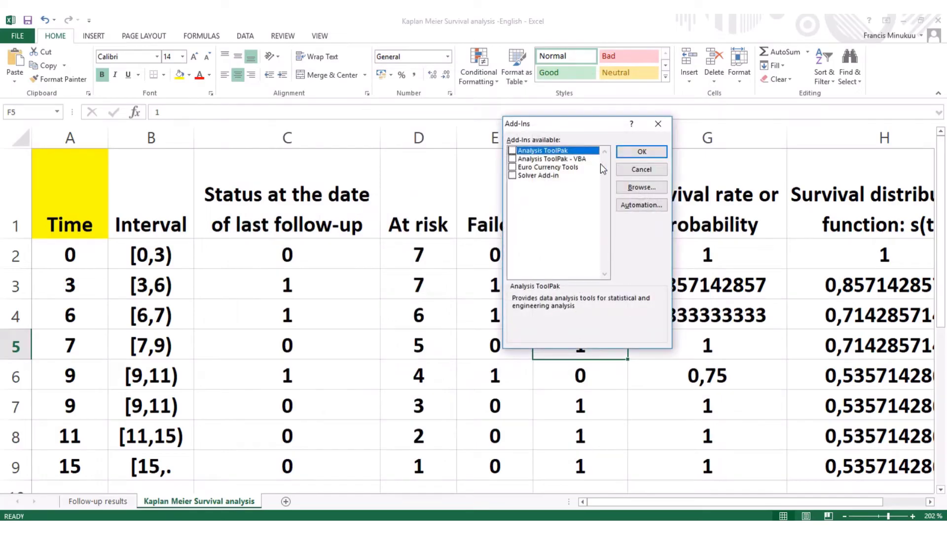
# Browse to the Téléchargements folder and select the Survival-Analysis add-in file
pyautogui.click(641, 187)
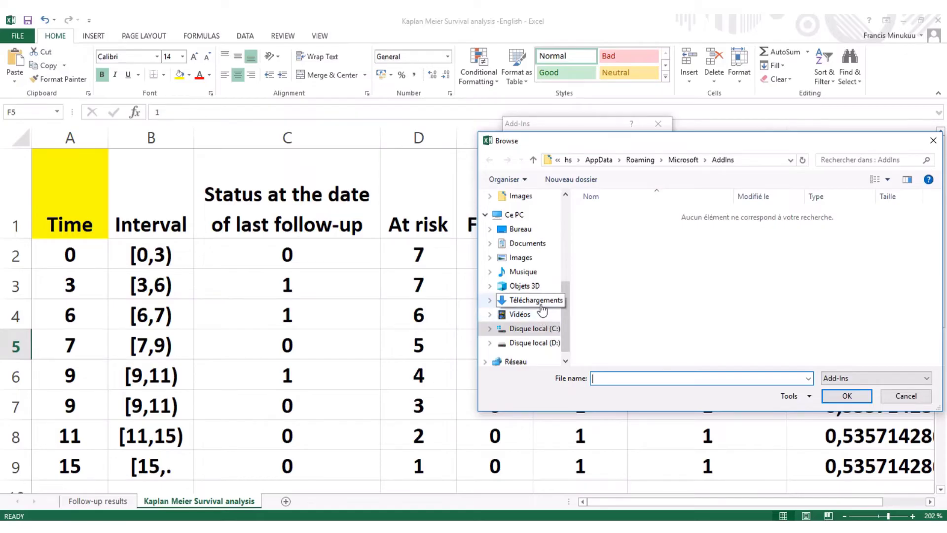
pyautogui.click(542, 304)
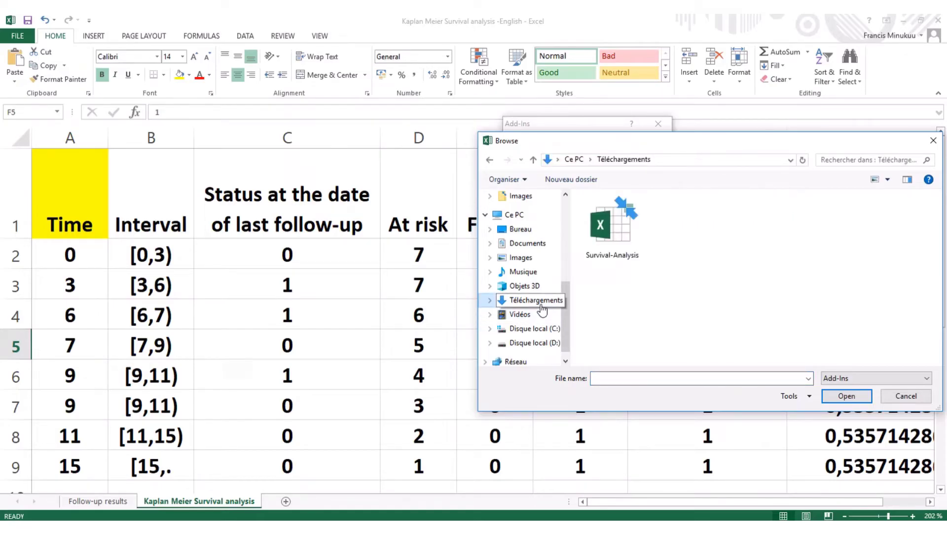
pyautogui.click(614, 235)
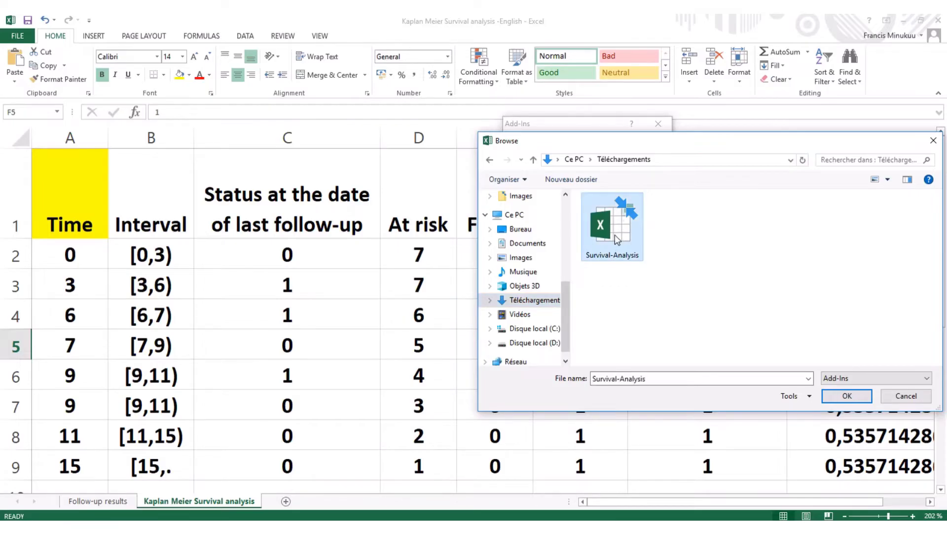
# Add and enable the Survival-Analysis add-in, then show its ADD-INS ribbon commands
pyautogui.click(847, 396)
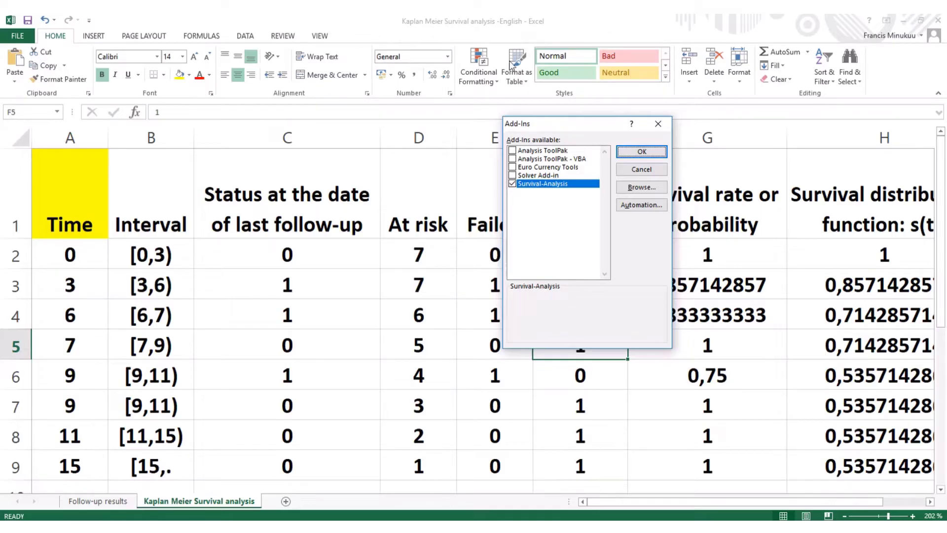
pyautogui.click(637, 153)
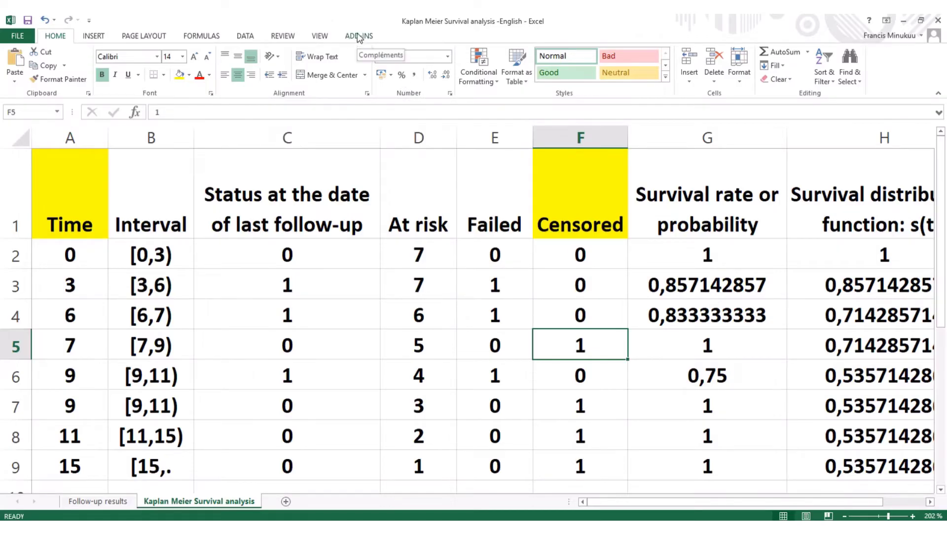
pyautogui.click(358, 37)
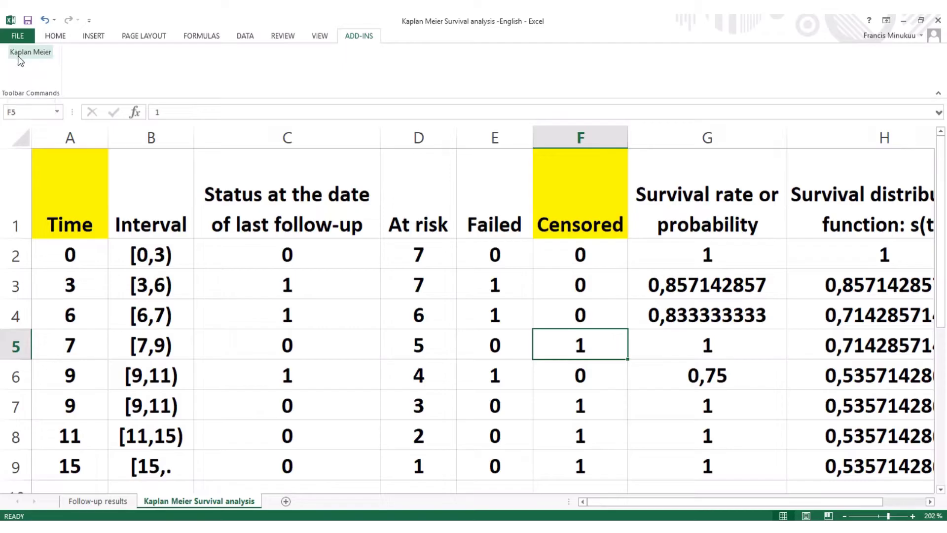
# Launch the Kaplan Meier tool, move its dialog over column F, and begin picking the duration range
pyautogui.click(41, 52)
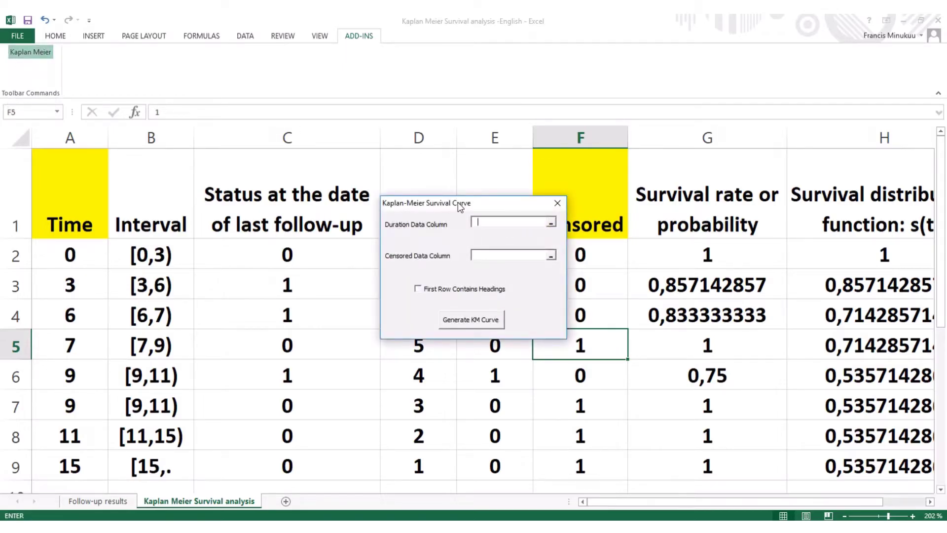
pyautogui.moveTo(460, 207)
pyautogui.mouseDown()
pyautogui.moveTo(571, 206)
pyautogui.moveTo(471, 210)
pyautogui.mouseUp()
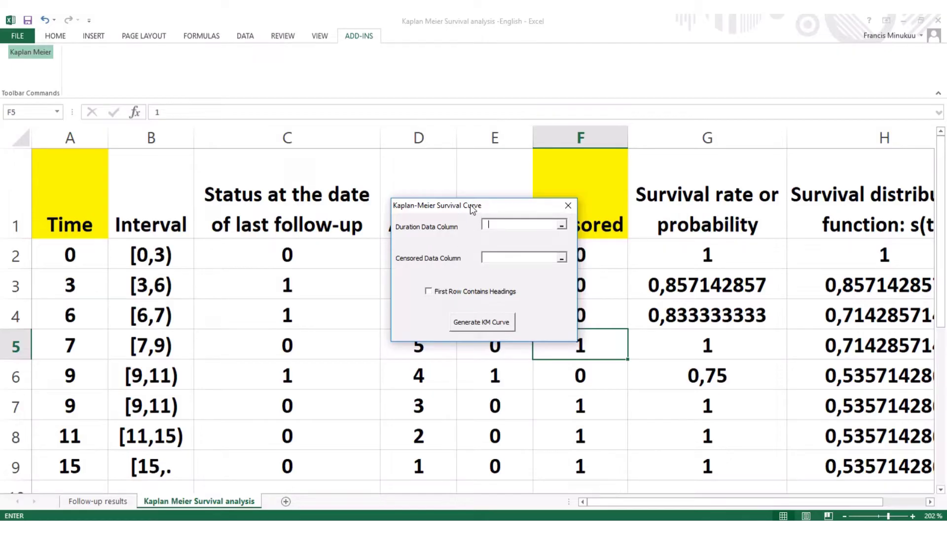
pyautogui.moveTo(473, 209); pyautogui.dragTo(560, 182)
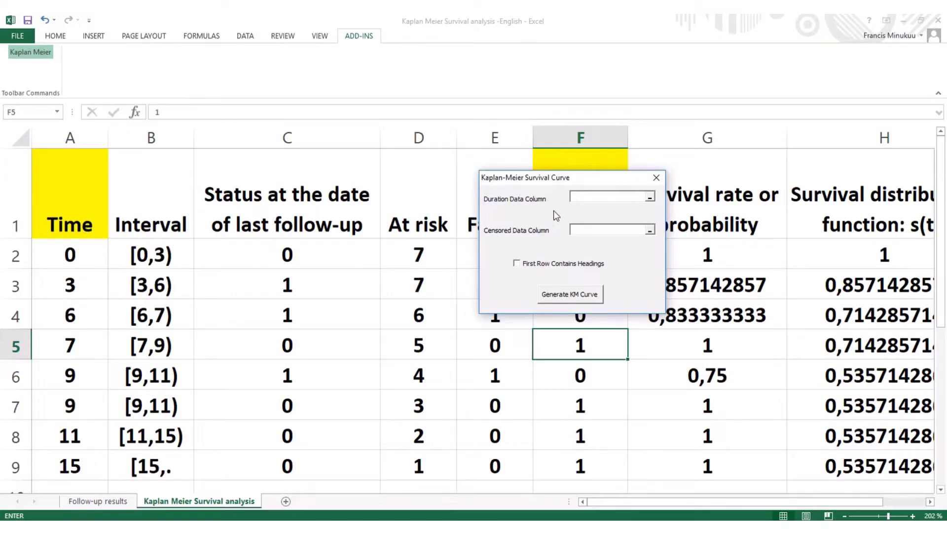
pyautogui.moveTo(565, 178); pyautogui.dragTo(339, 191)
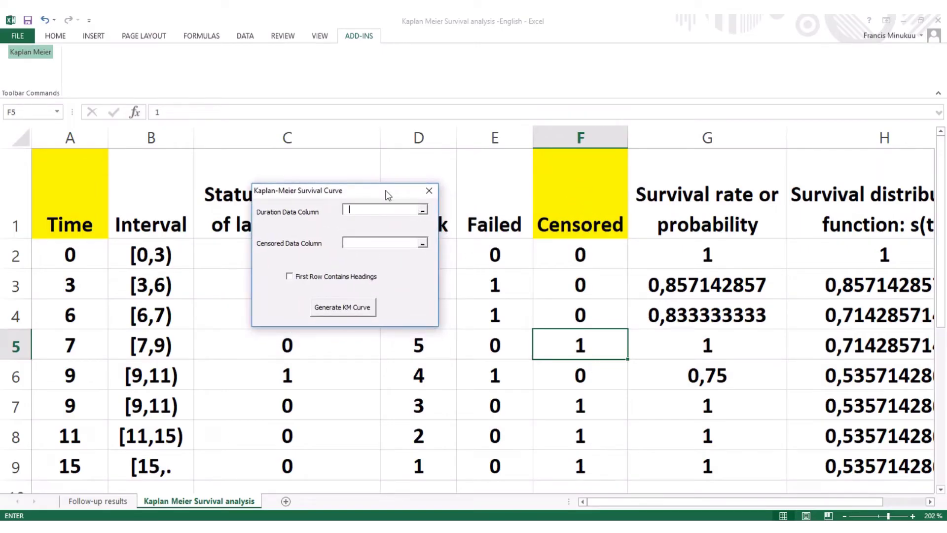
pyautogui.moveTo(387, 194); pyautogui.dragTo(650, 152)
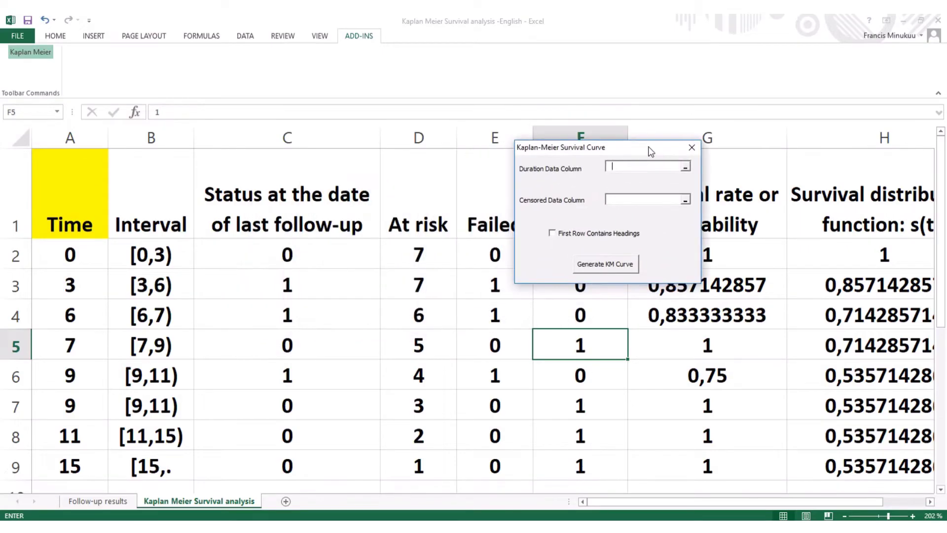
pyautogui.click(685, 167)
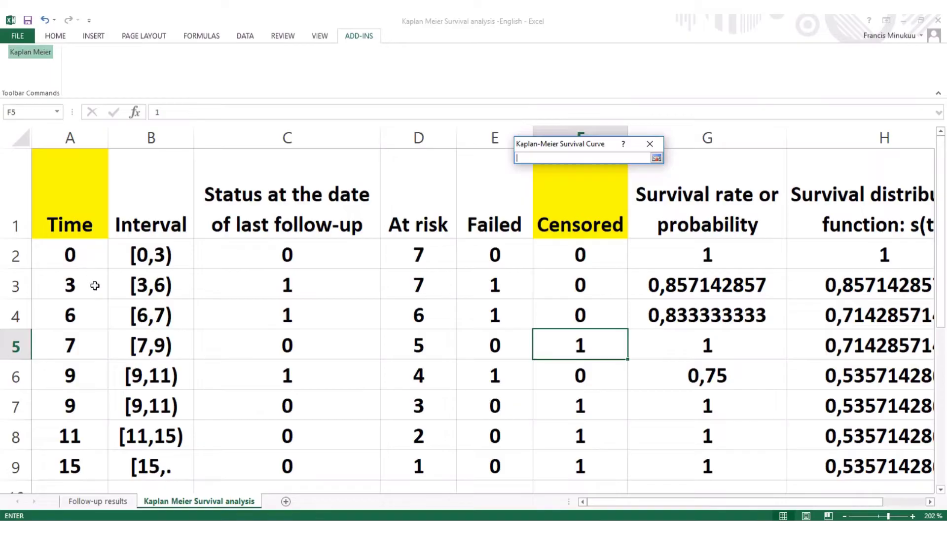
# Select the Time values A3:A9 on the Kaplan Meier Survival analysis sheet as Duration Data Column
pyautogui.click(101, 502)
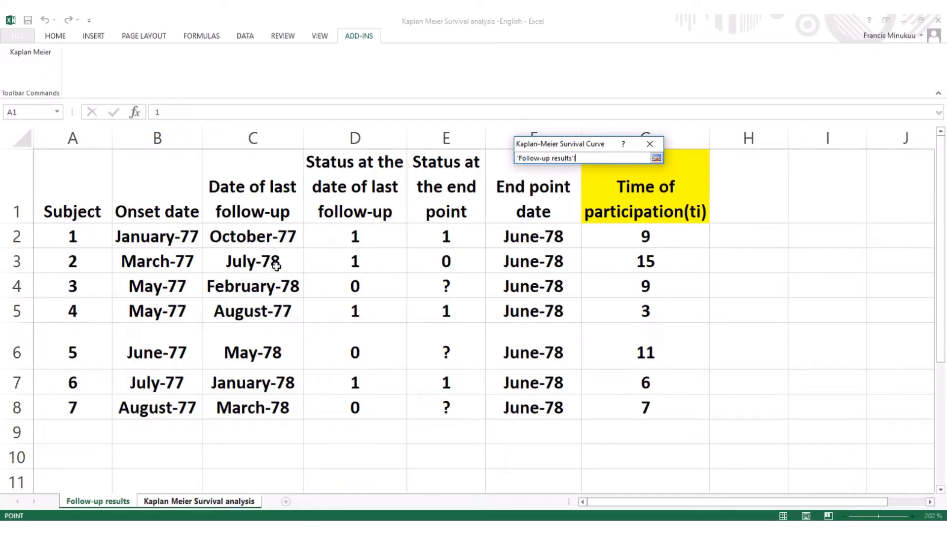
pyautogui.click(232, 501)
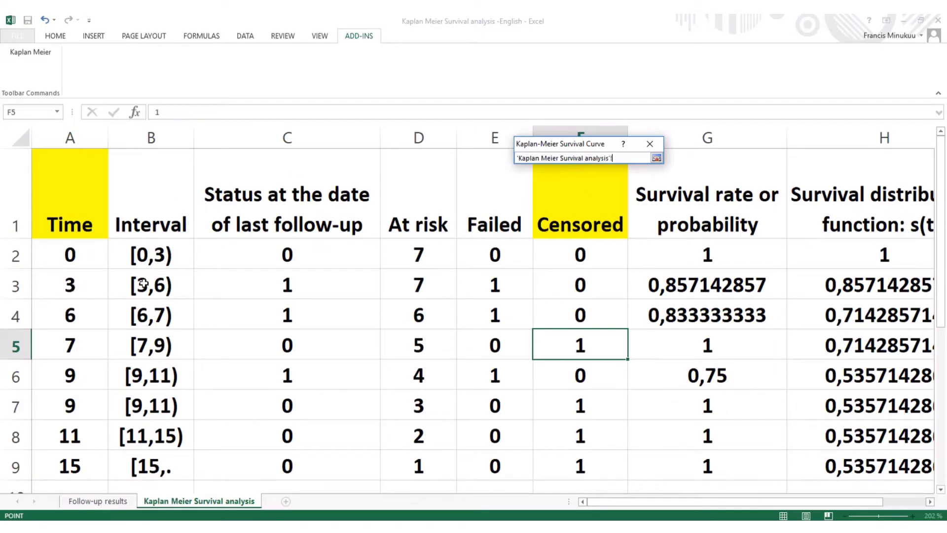
pyautogui.click(68, 285)
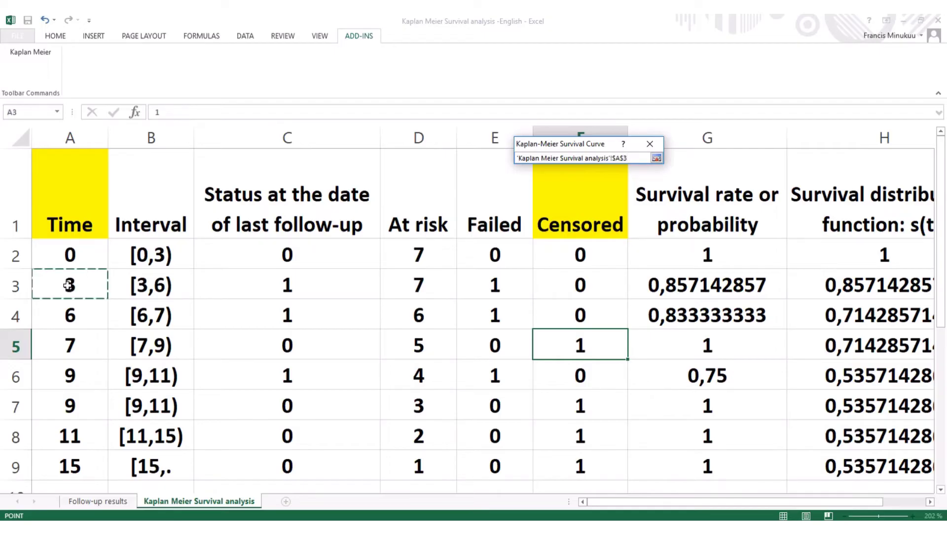
pyautogui.moveTo(68, 286); pyautogui.dragTo(63, 455)
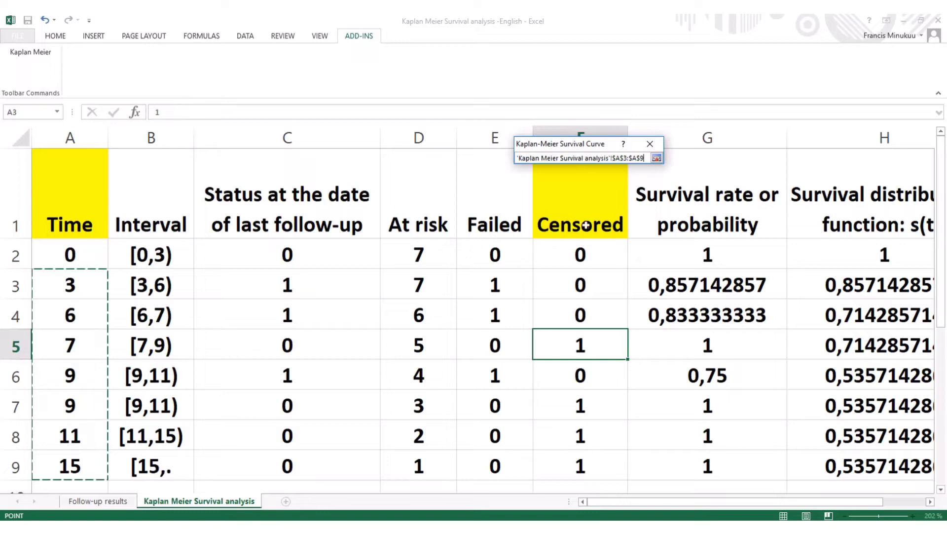
pyautogui.click(656, 158)
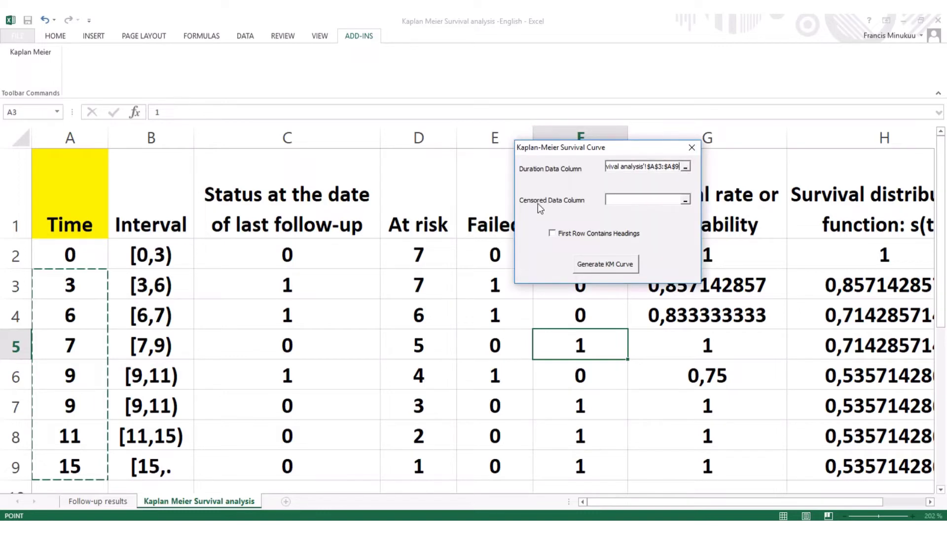
# Set the Kaplan-Meier dialog's Censored Data Column to cells F3:F9
pyautogui.click(685, 199)
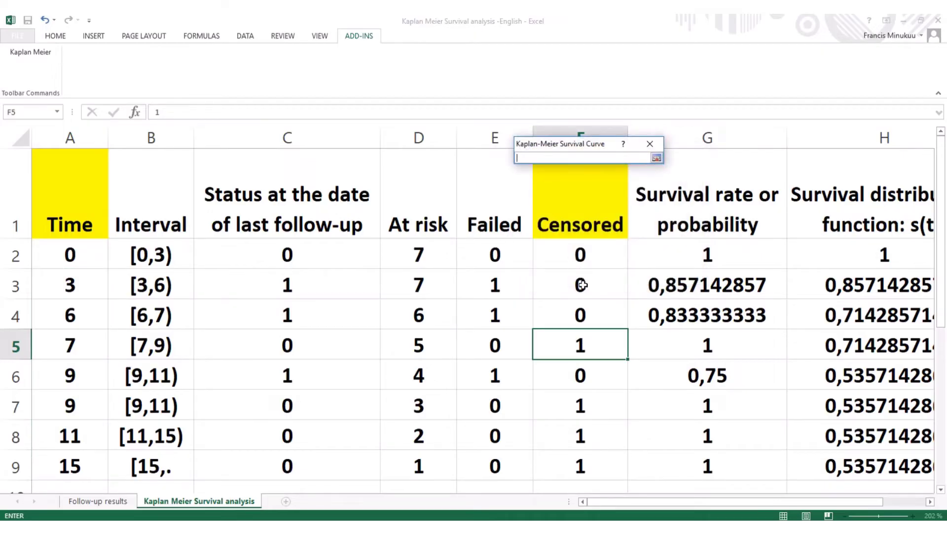
pyautogui.click(582, 278)
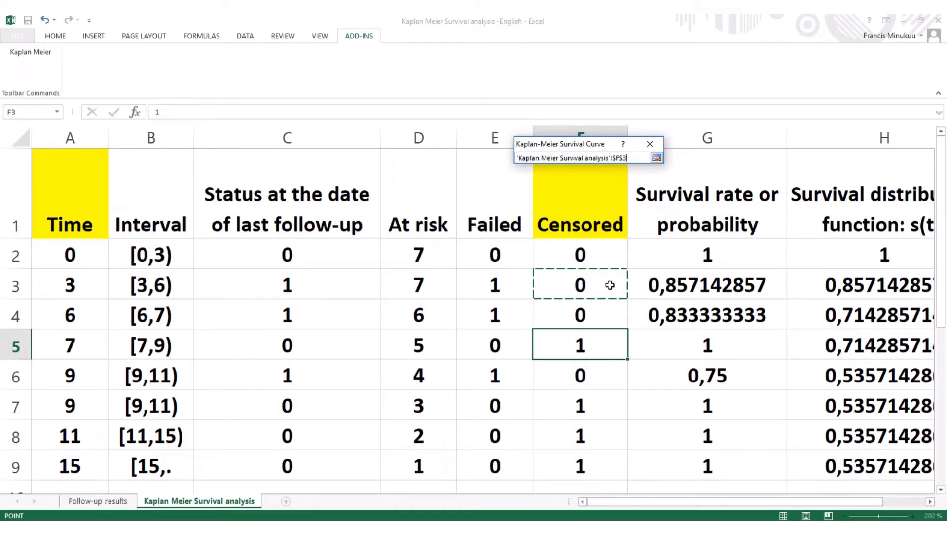
pyautogui.moveTo(610, 285); pyautogui.dragTo(614, 461)
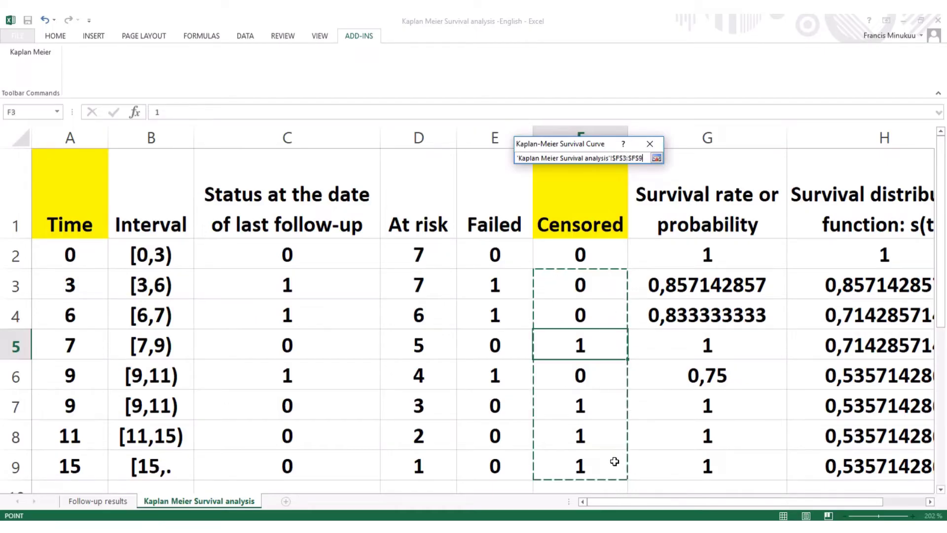
pyautogui.click(656, 158)
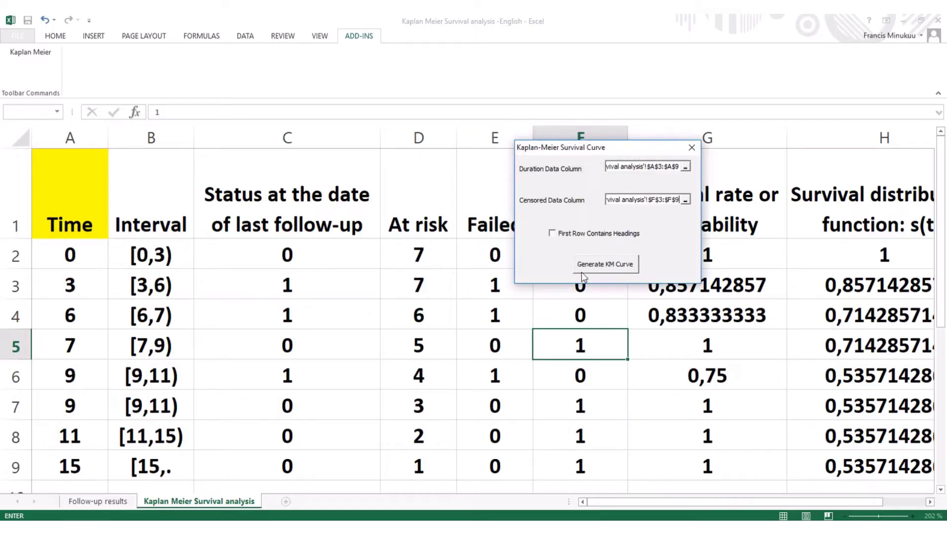
# Generate the survival table and Kaplan-Meier Plot, then widen the chart and raise its top edge
pyautogui.click(615, 266)
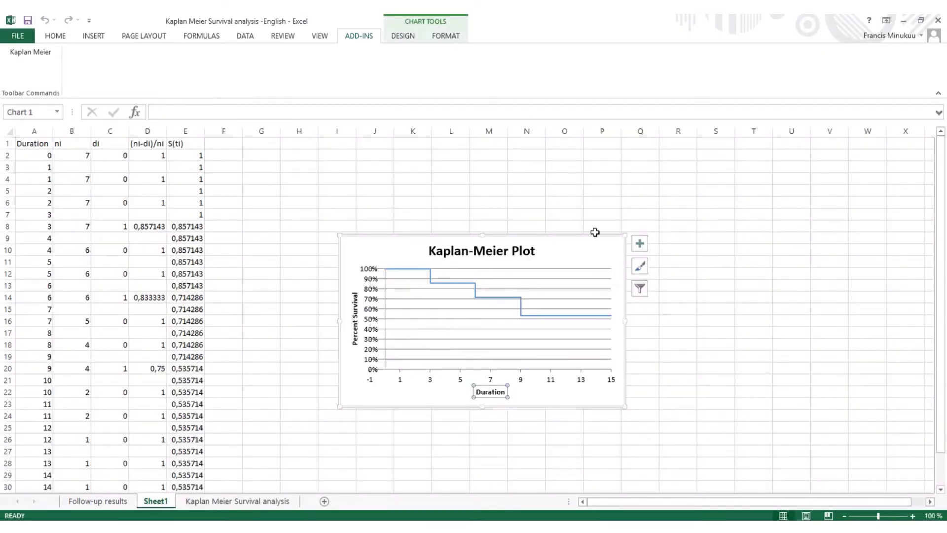
pyautogui.moveTo(627, 233); pyautogui.dragTo(724, 192)
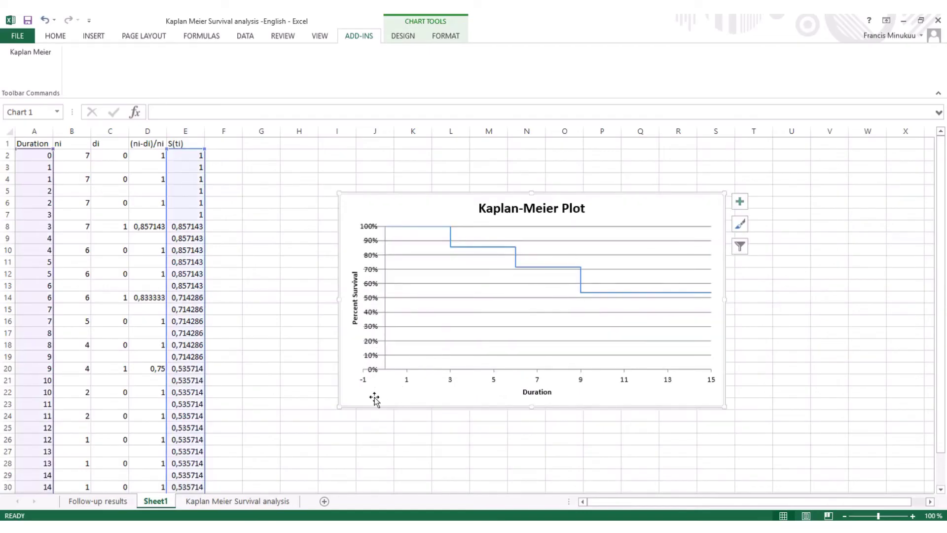
pyautogui.click(380, 426)
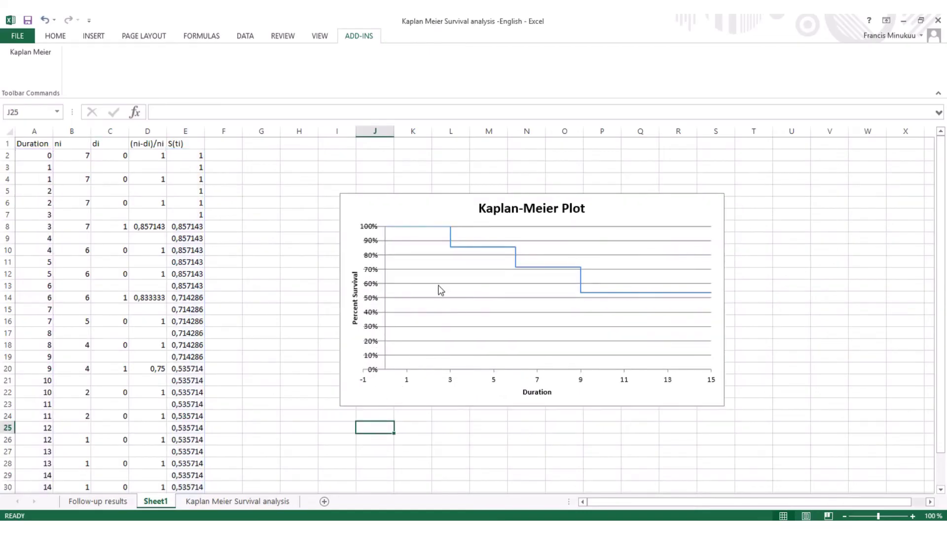
pyautogui.click(474, 198)
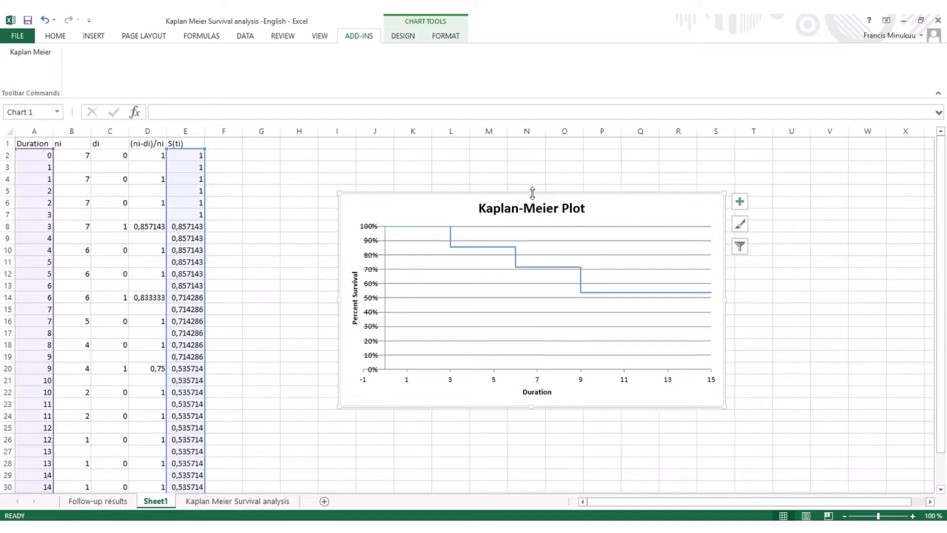
pyautogui.moveTo(532, 192); pyautogui.dragTo(531, 170)
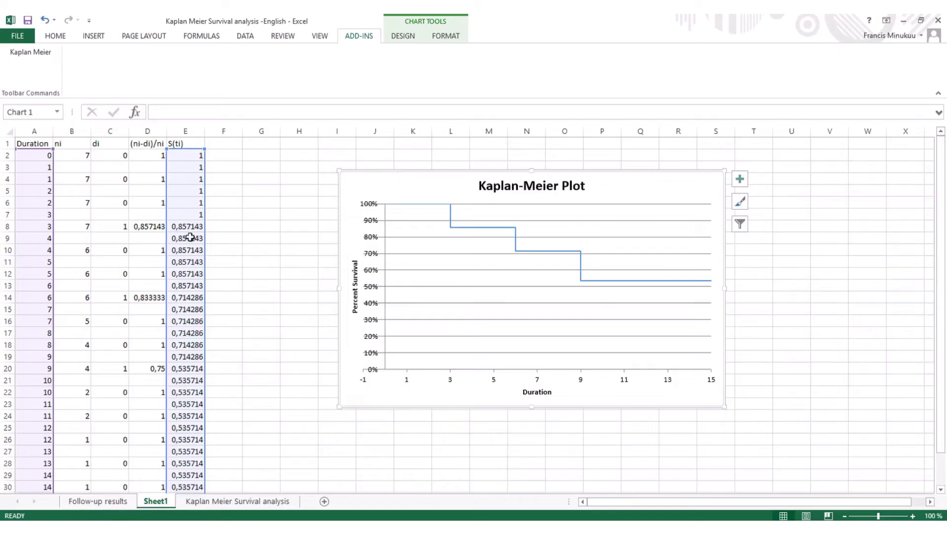
pyautogui.click(223, 501)
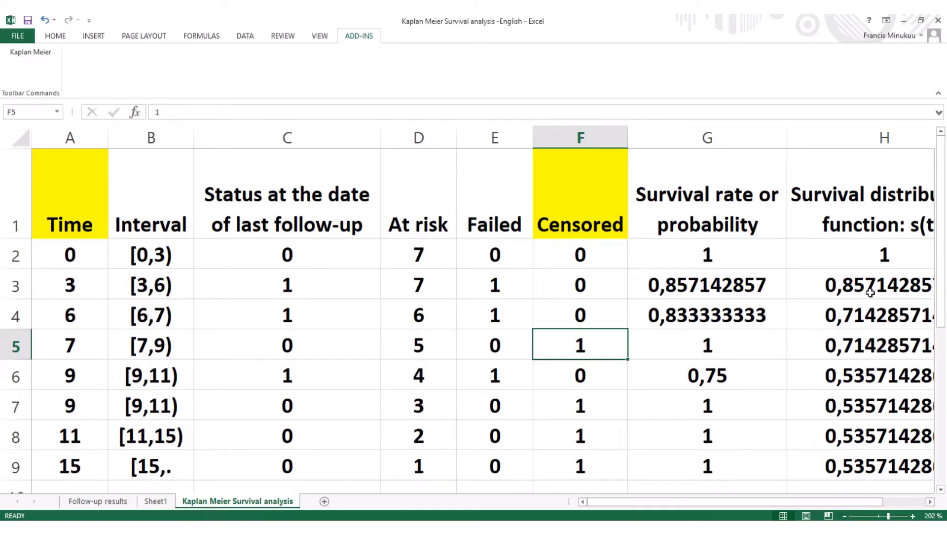
pyautogui.click(155, 501)
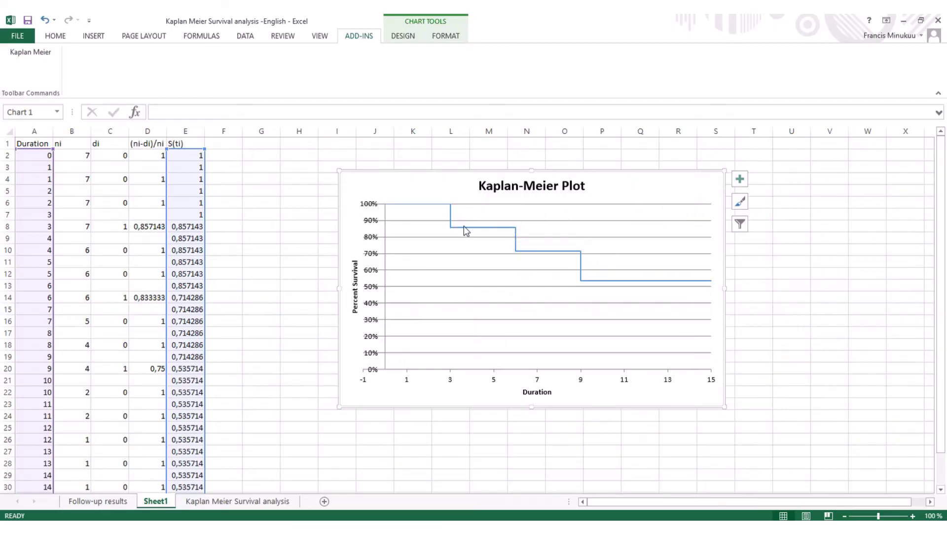
pyautogui.moveTo(479, 230)
pyautogui.moveTo(451, 224)
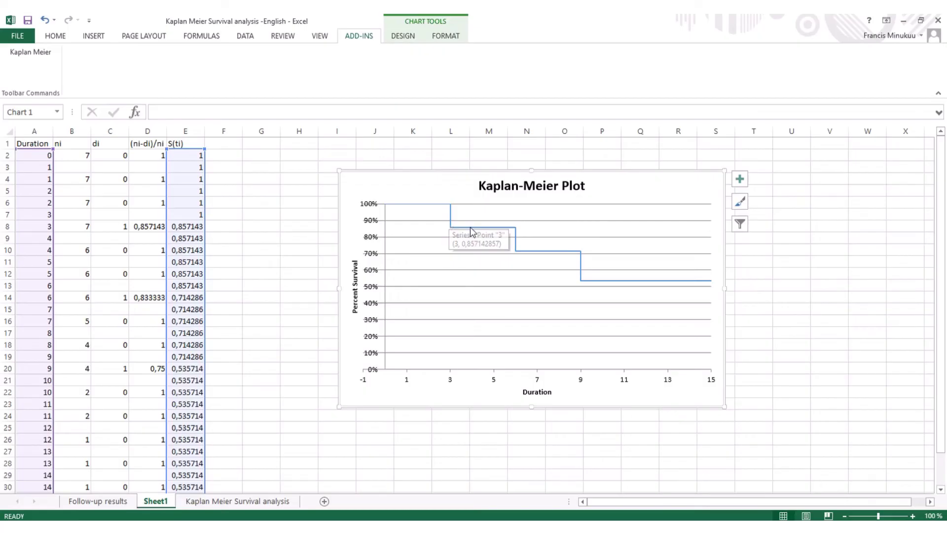
pyautogui.moveTo(504, 228)
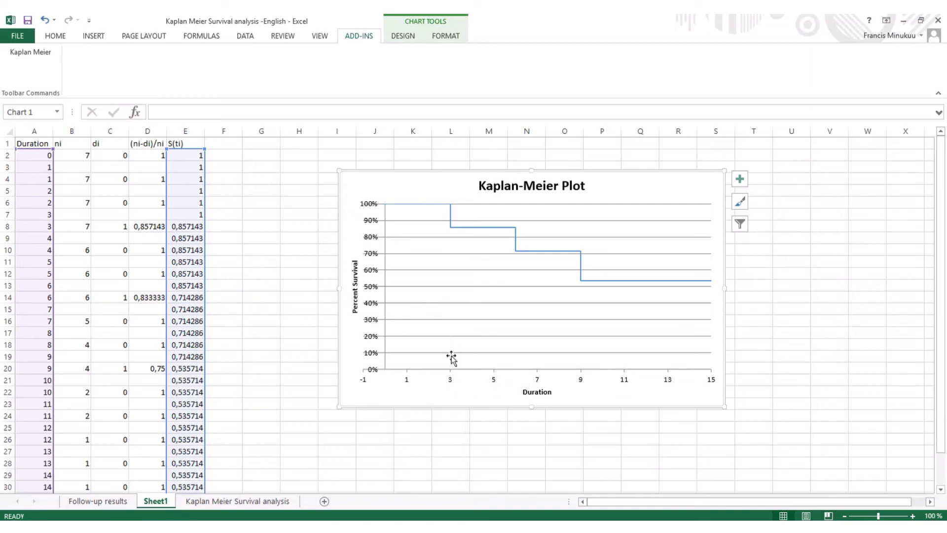
# Return to the Kaplan Meier Survival analysis sheet and select the Failed value in E3
pyautogui.click(212, 500)
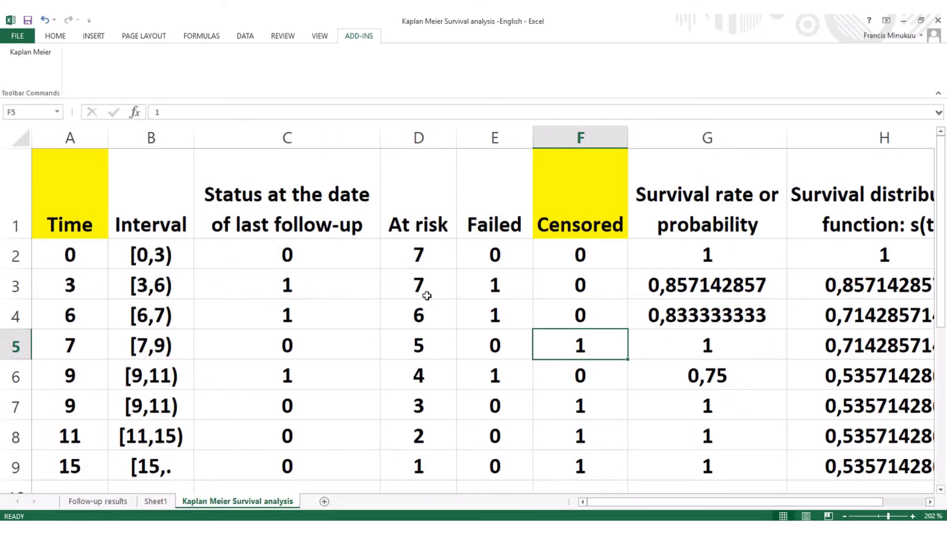
pyautogui.click(501, 289)
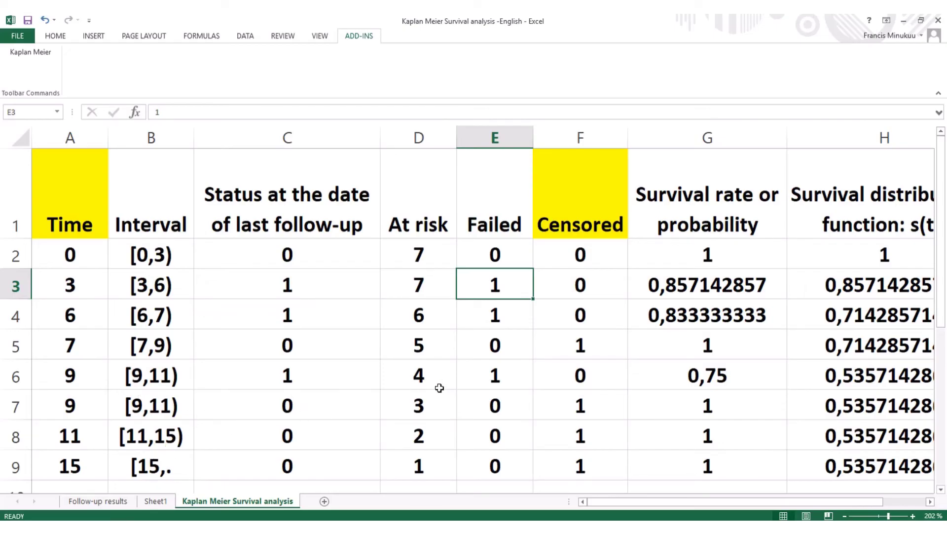
# Go back to Sheet1's Kaplan-Meier Plot and dismiss the video notification popup
pyautogui.click(157, 501)
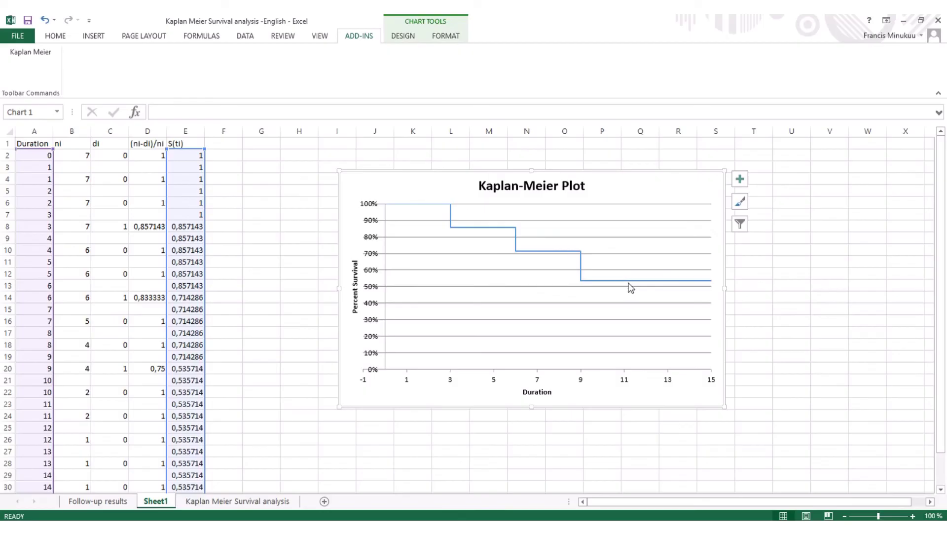
pyautogui.moveTo(627, 287)
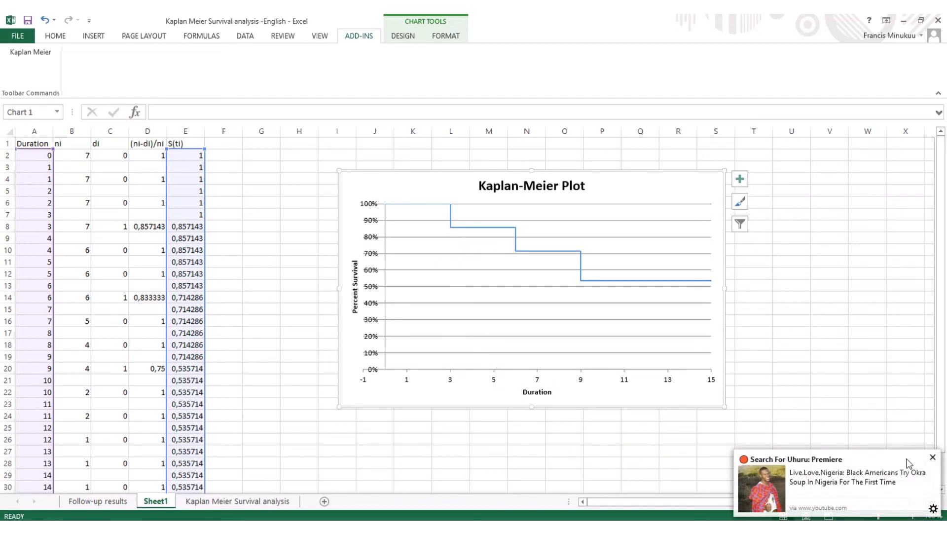
pyautogui.click(932, 457)
pyautogui.click(499, 365)
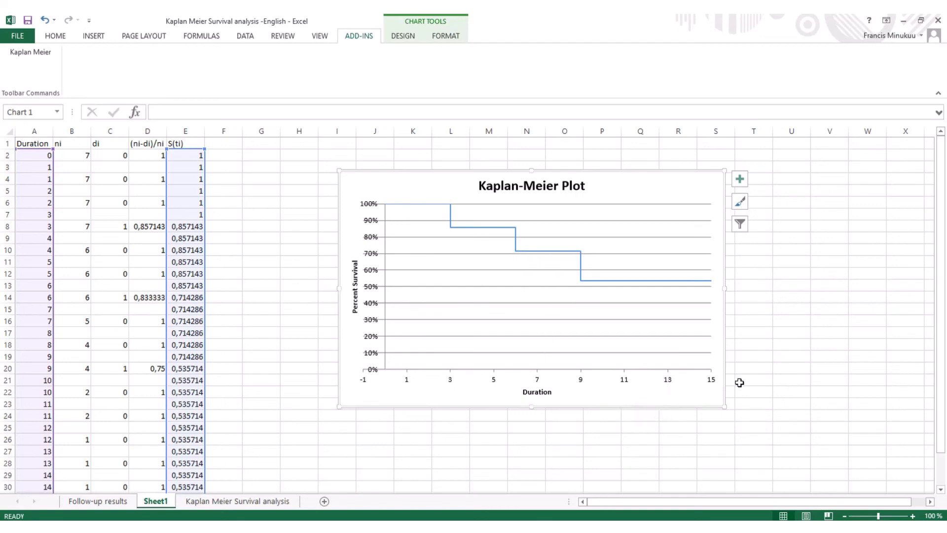
pyautogui.click(792, 350)
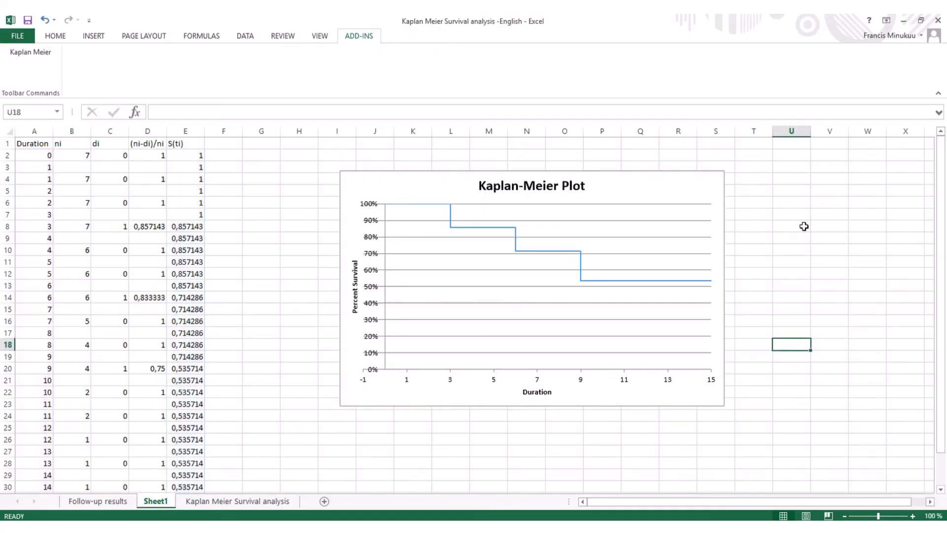
pyautogui.click(804, 260)
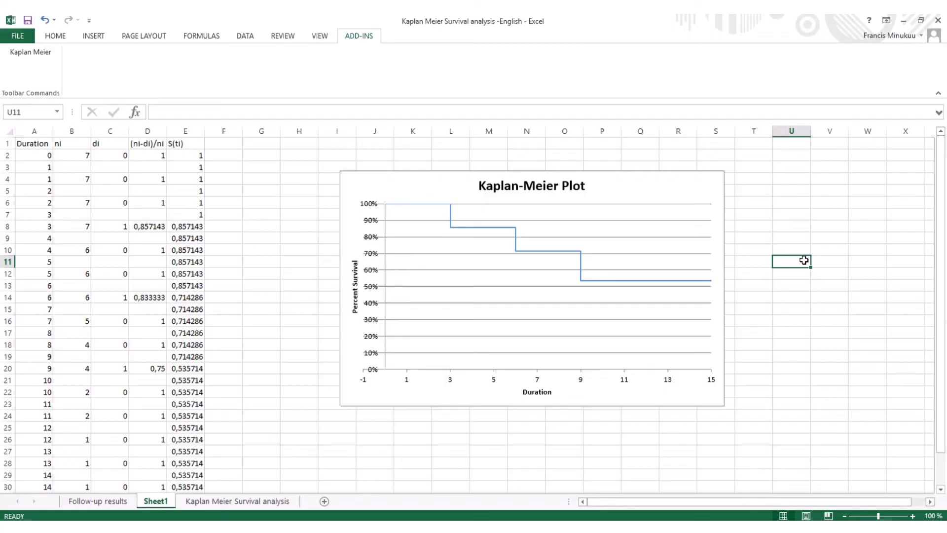